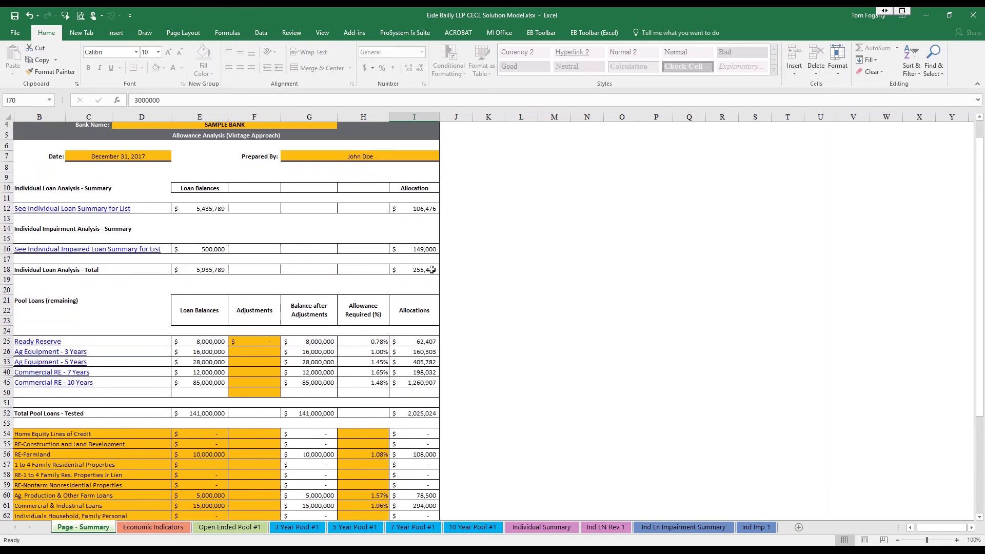
# Review the allocation totals on the summary page for individual loans and for all ASC 326-20 pools.
pyautogui.click(429, 273)
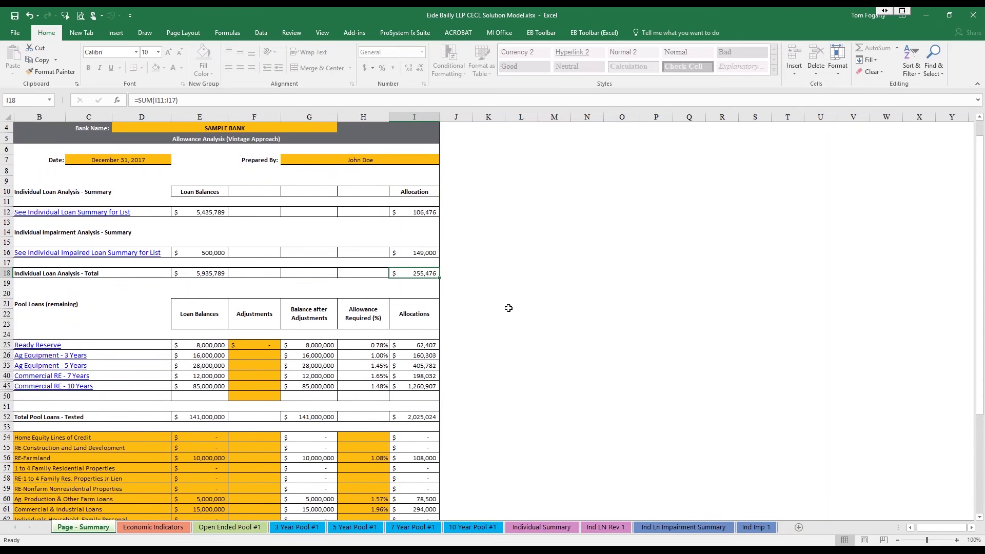
pyautogui.scroll(-3, 511, 314)
pyautogui.scroll(-2, 504, 317)
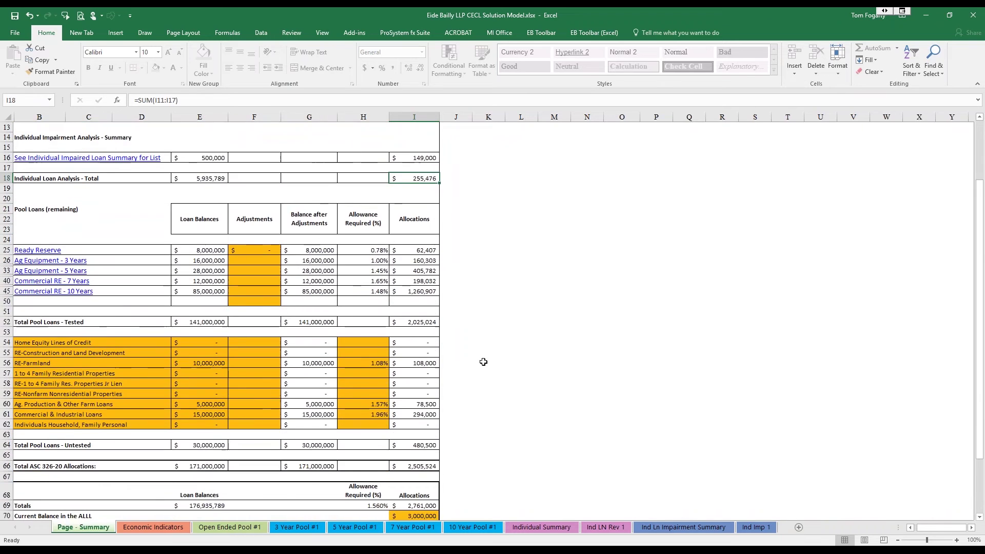
pyautogui.click(423, 436)
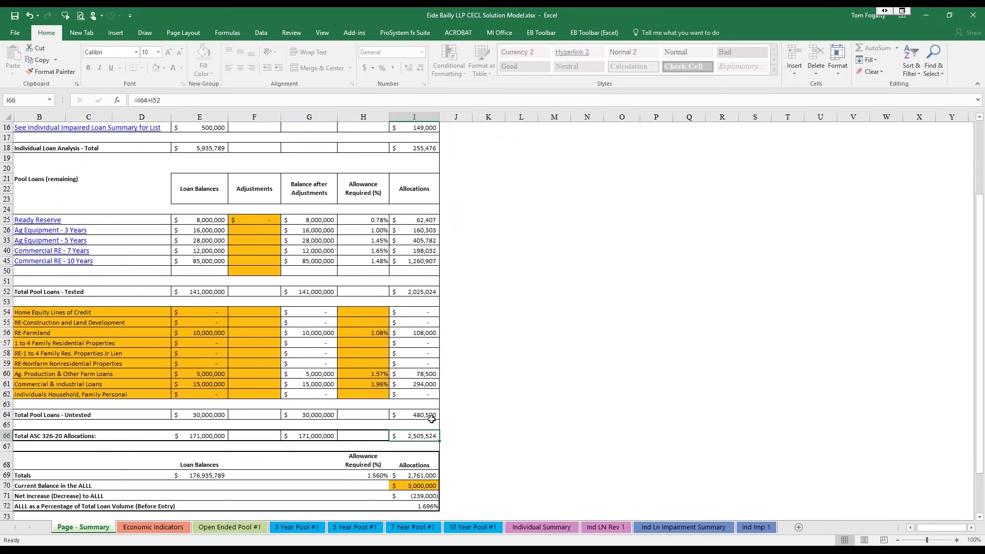
pyautogui.scroll(1, 432, 418)
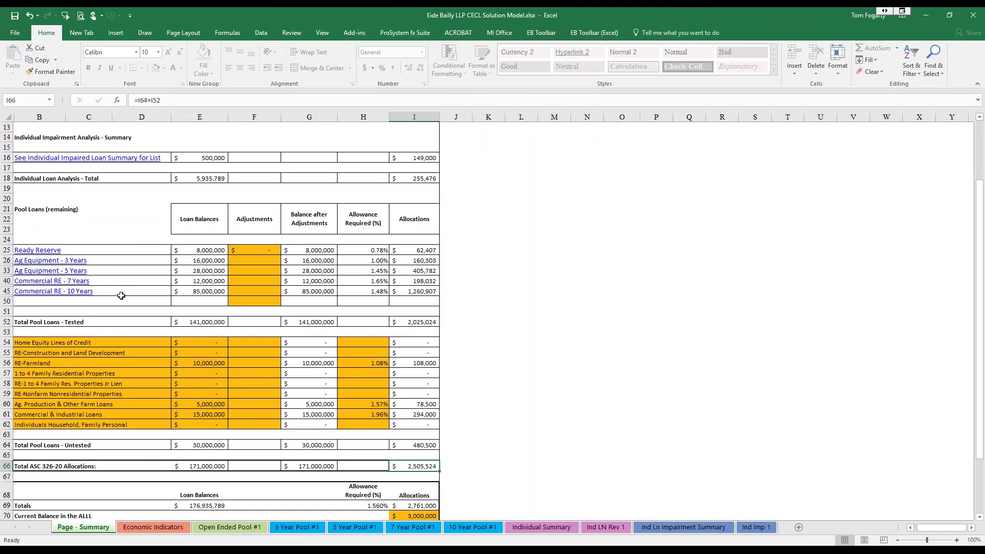
# Examine the 3 Year Pool #1 sheet, from the lifetime loss calculation down to the qualitative factors and yearly origination data.
pyautogui.click(298, 527)
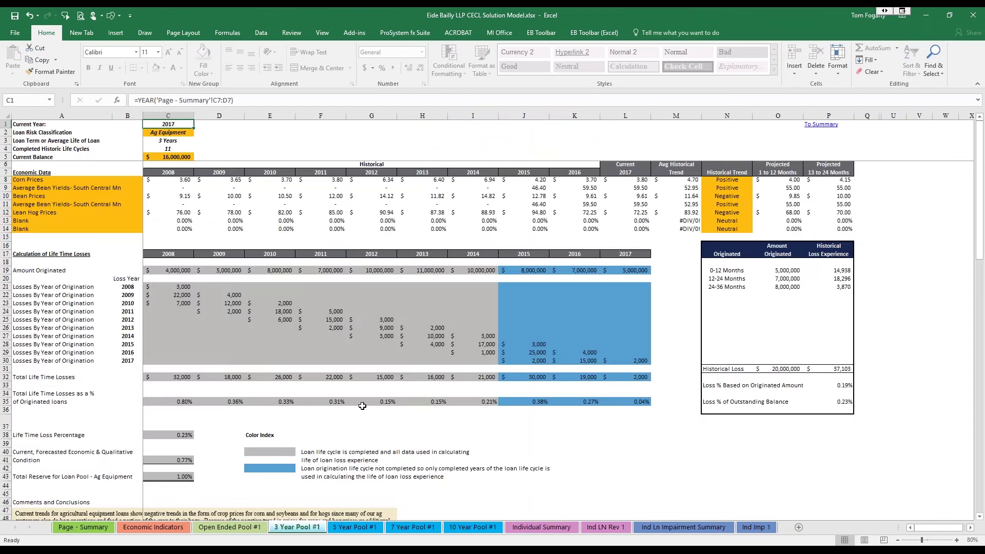
pyautogui.scroll(-6, 386, 351)
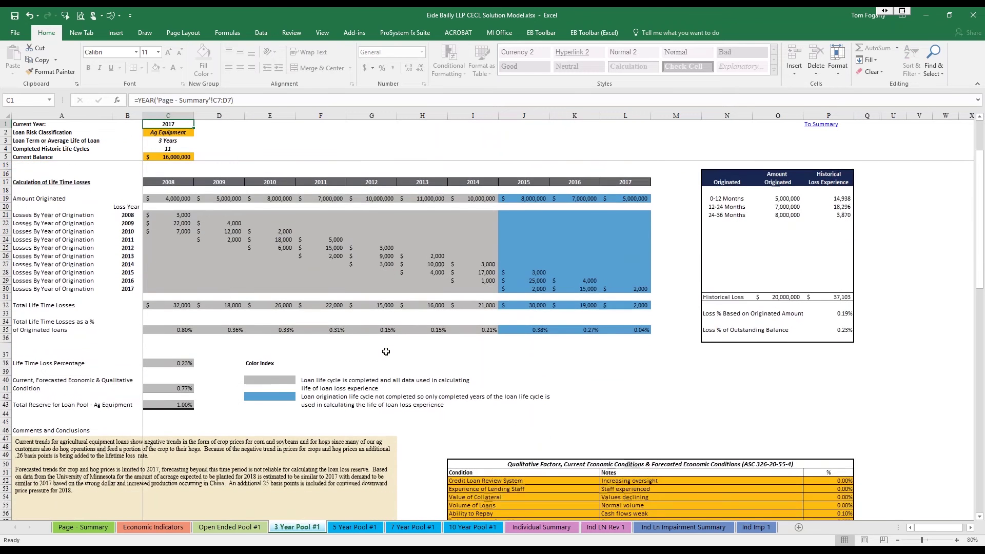
pyautogui.scroll(-1, 385, 352)
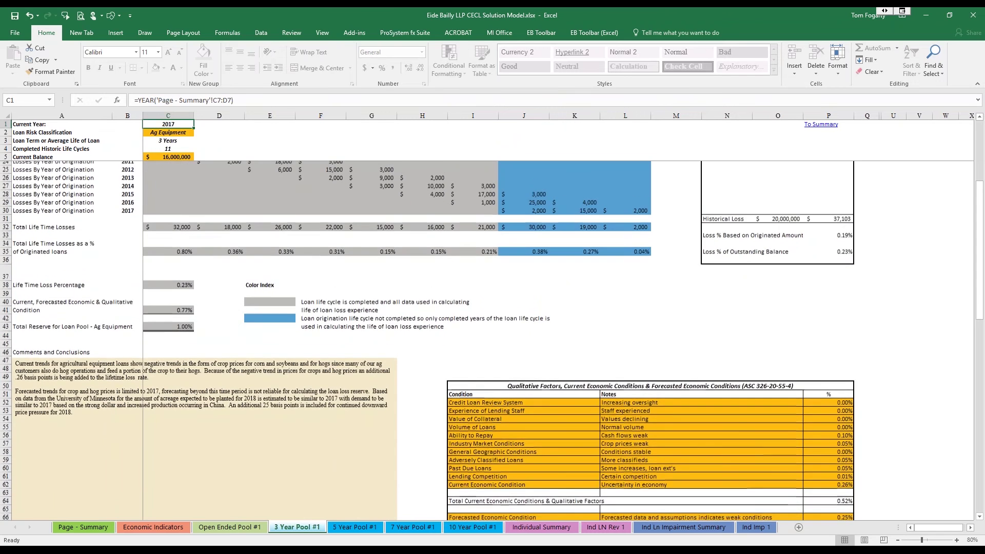
pyautogui.scroll(-3, 492, 340)
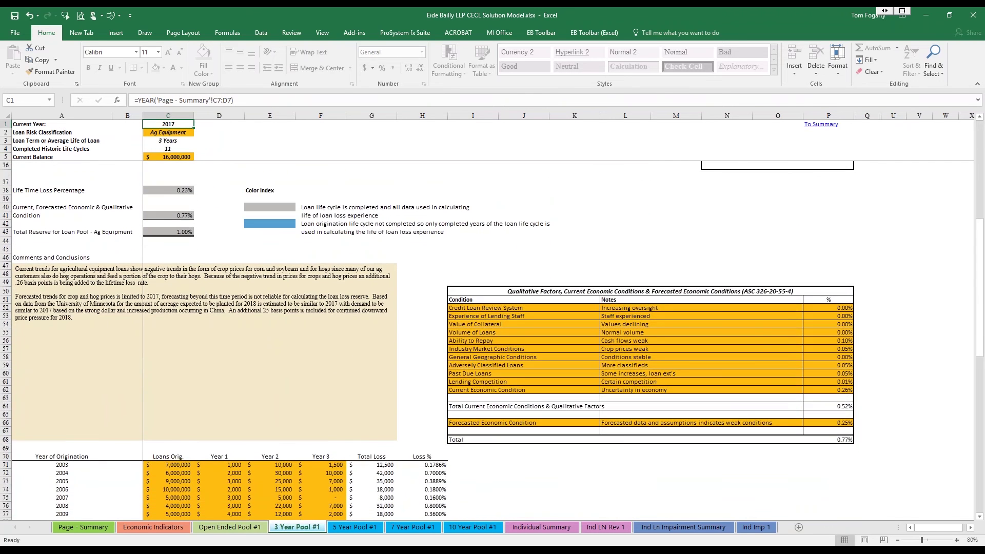
pyautogui.scroll(-3, 492, 341)
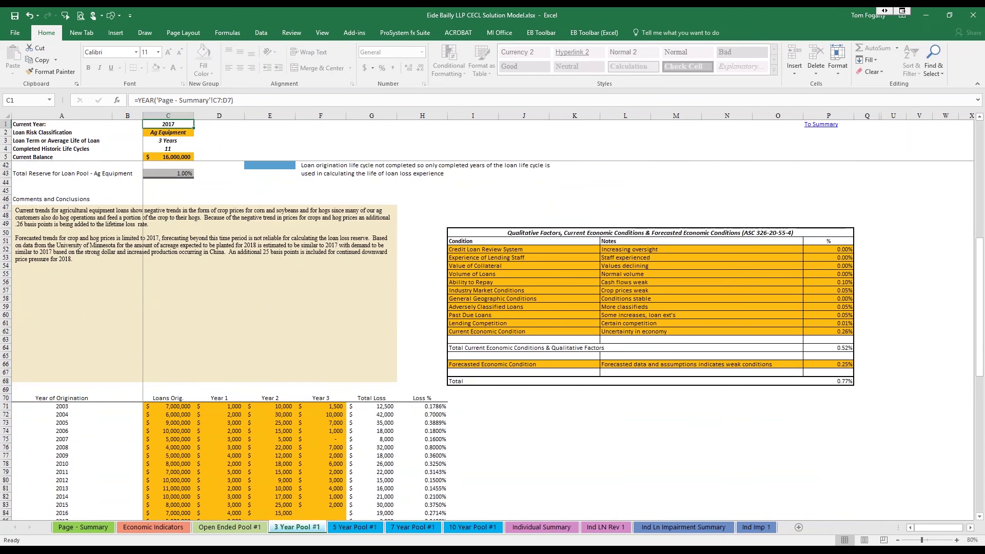
pyautogui.scroll(-2, 492, 340)
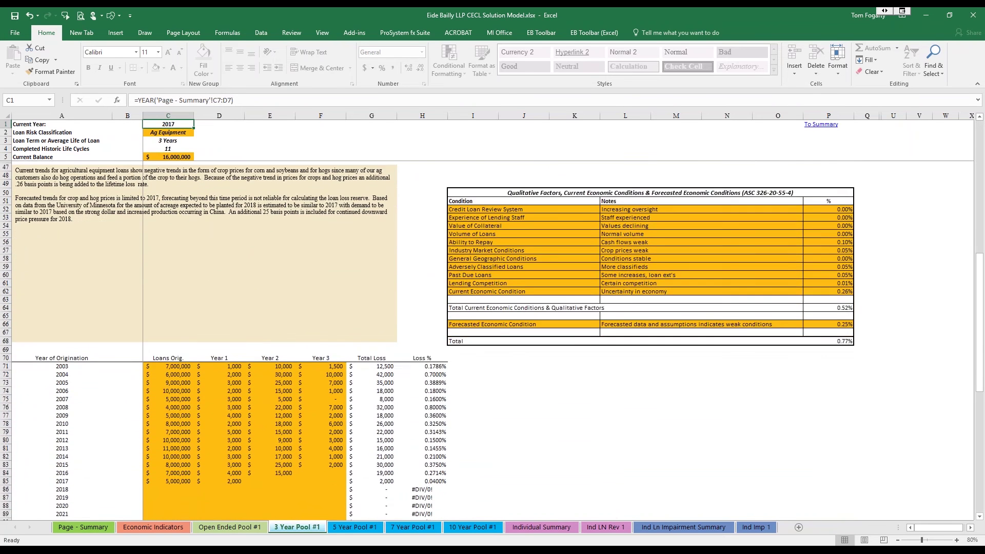
pyautogui.scroll(3, 492, 340)
pyautogui.scroll(3, 491, 337)
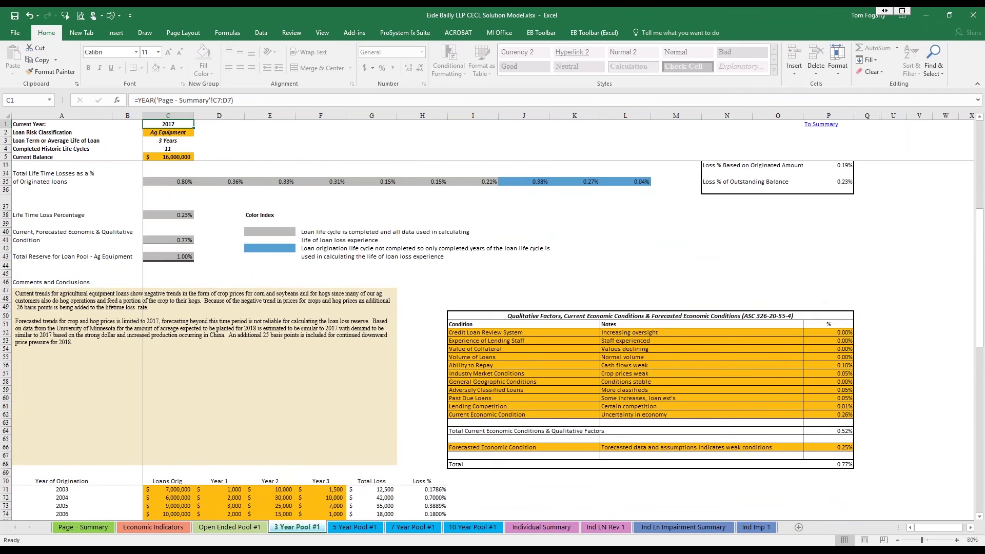
pyautogui.scroll(6, 492, 341)
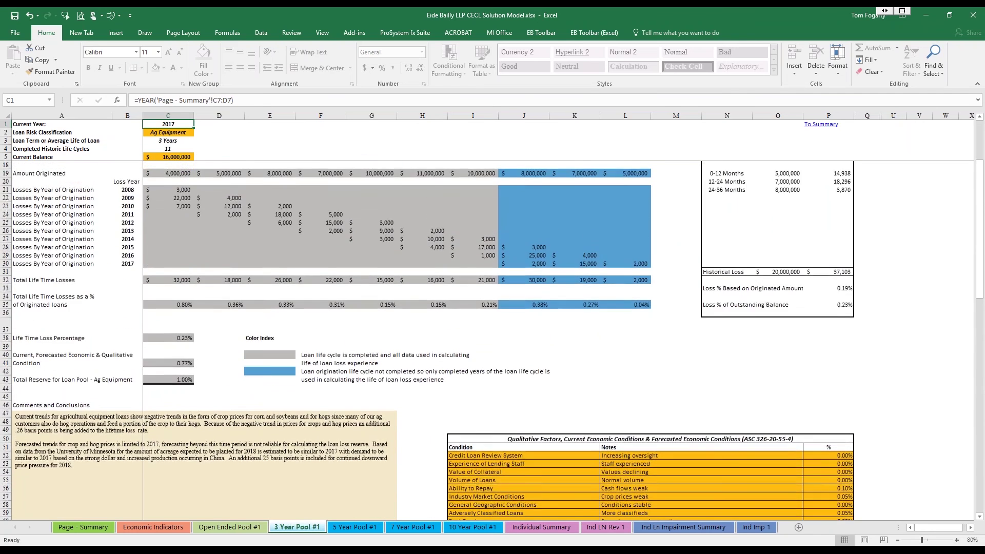
pyautogui.scroll(3, 108, 300)
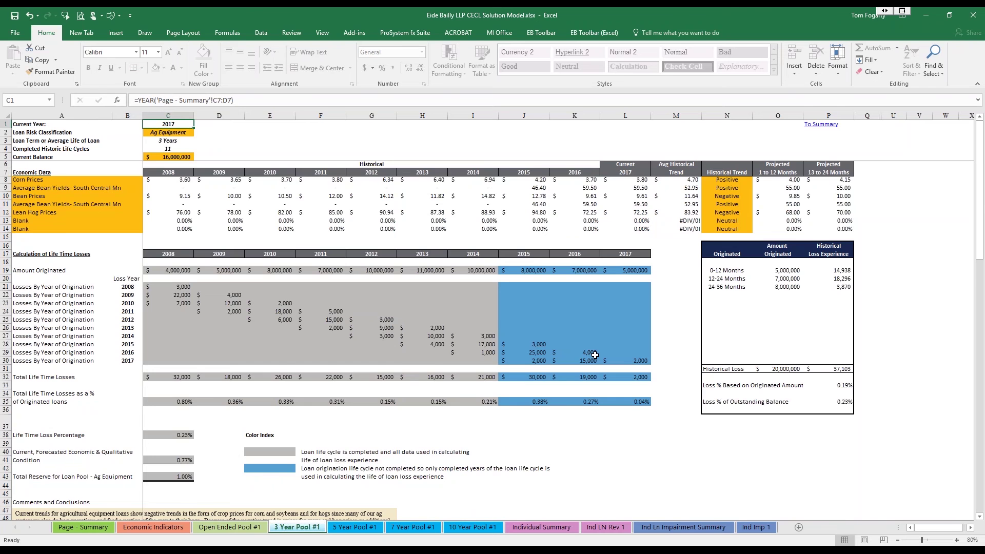
# Inspect the total of current economic conditions and qualitative factors, and the historical trend ratings for bean yields and bean prices.
pyautogui.scroll(-4, 595, 356)
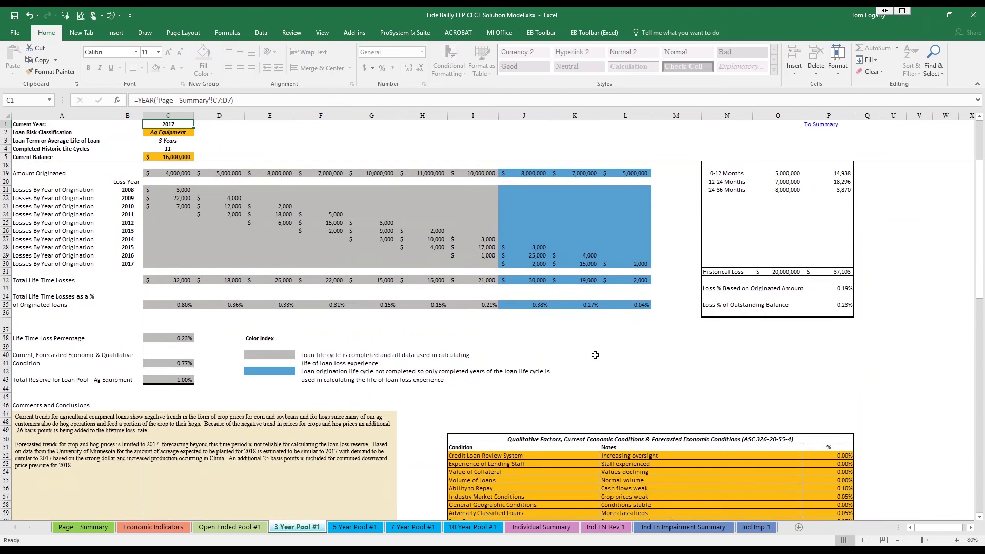
pyautogui.scroll(-4, 595, 355)
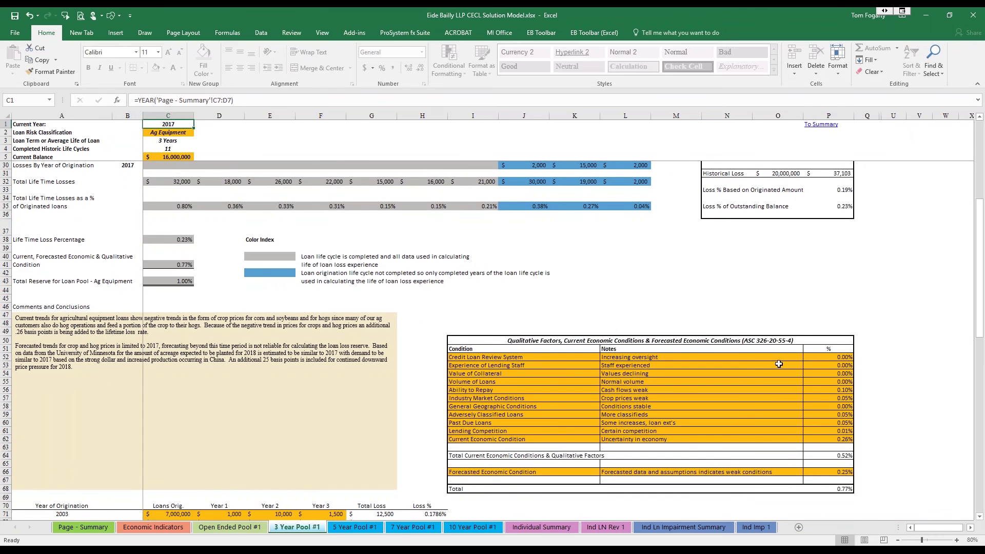
pyautogui.click(473, 456)
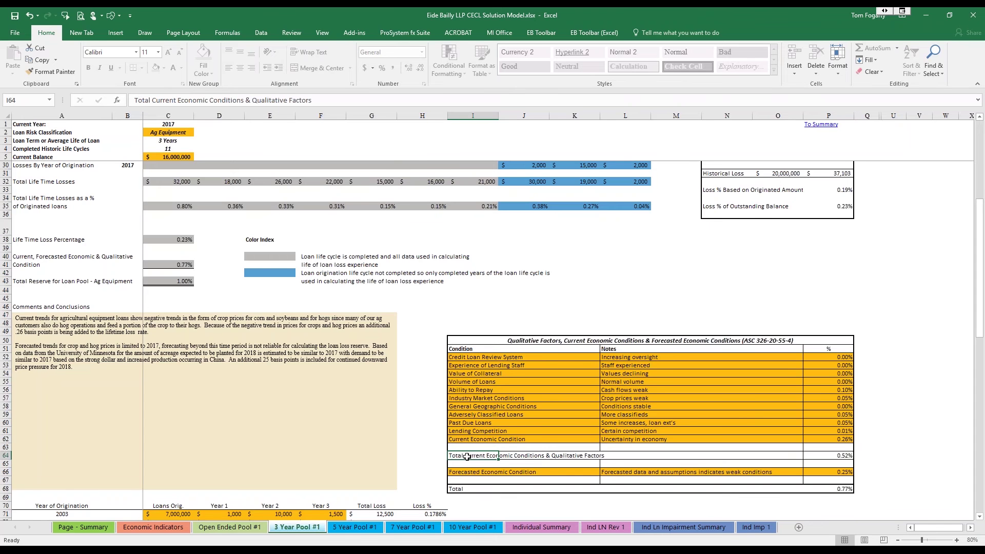
pyautogui.scroll(8, 467, 456)
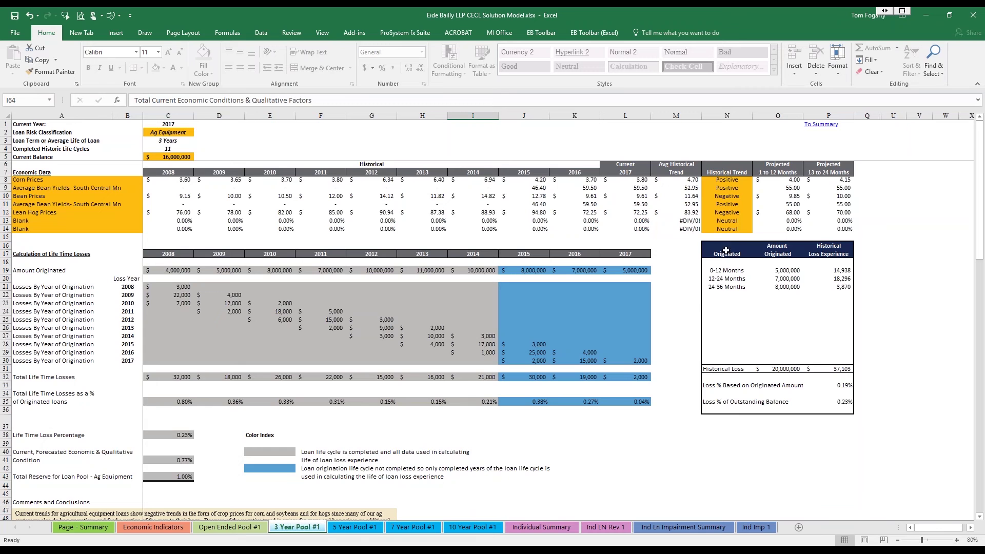
pyautogui.click(731, 188)
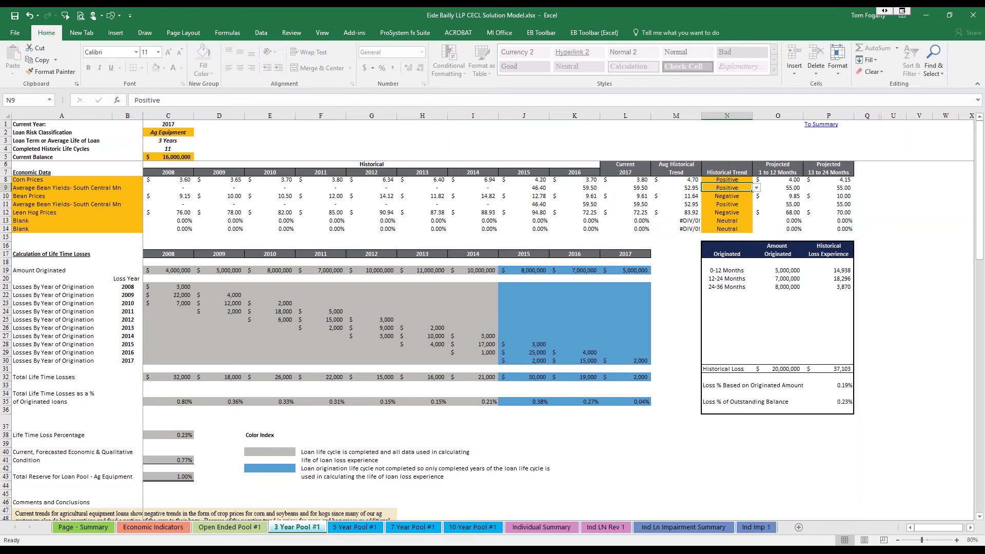
pyautogui.click(727, 197)
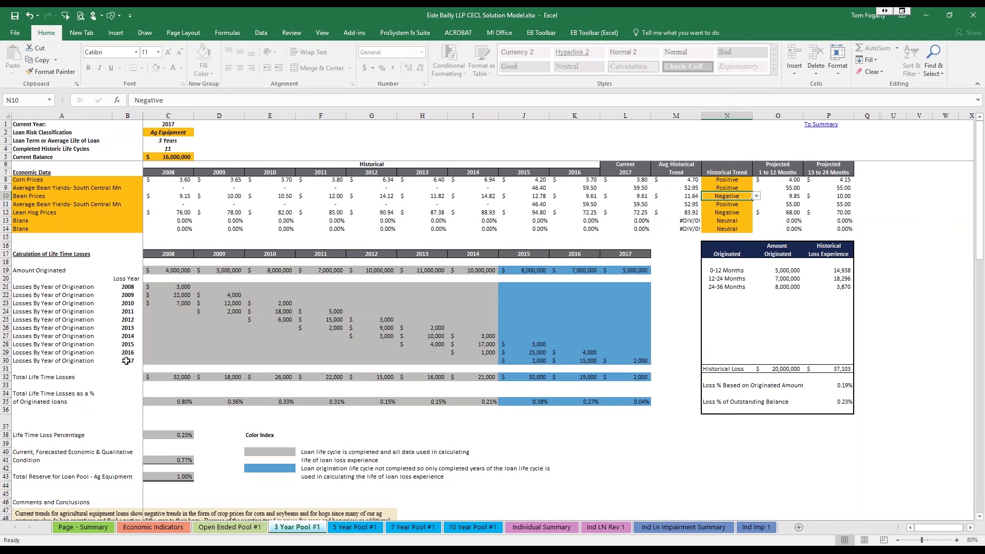
# Check the Economic Indicators sources and trace the 3 Year Pool #1 total reserve to its required allowance percentage on the summary page.
pyautogui.click(153, 527)
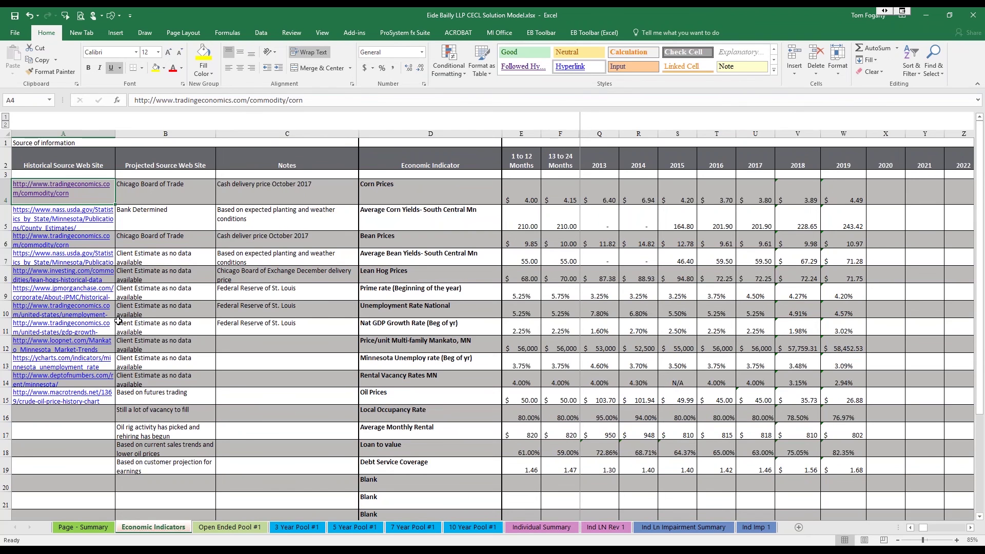
pyautogui.click(285, 529)
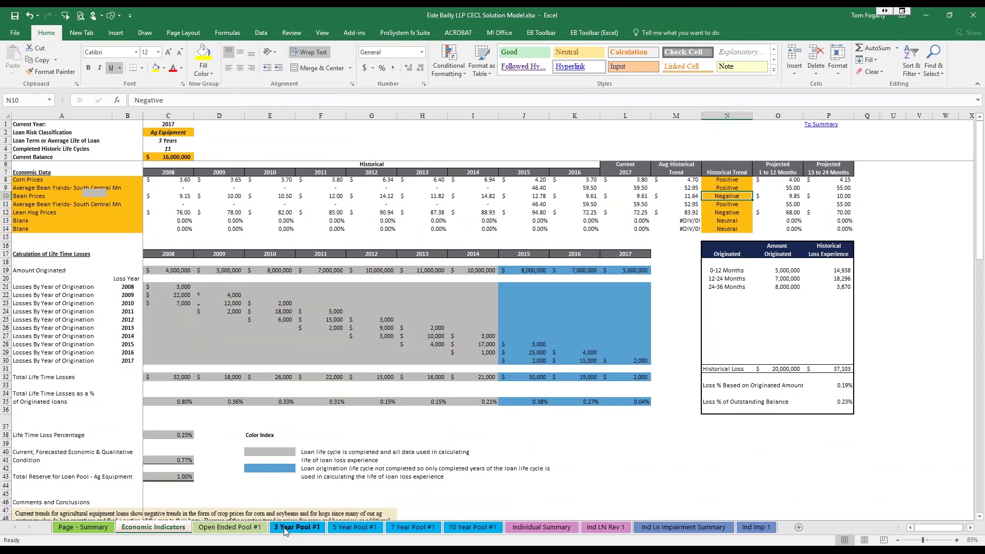
pyautogui.click(194, 477)
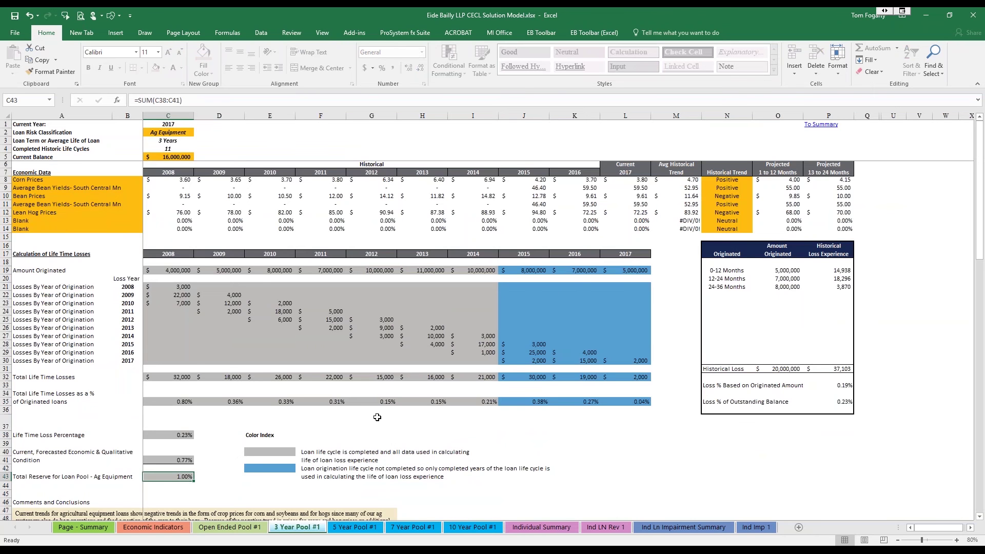
pyautogui.click(83, 528)
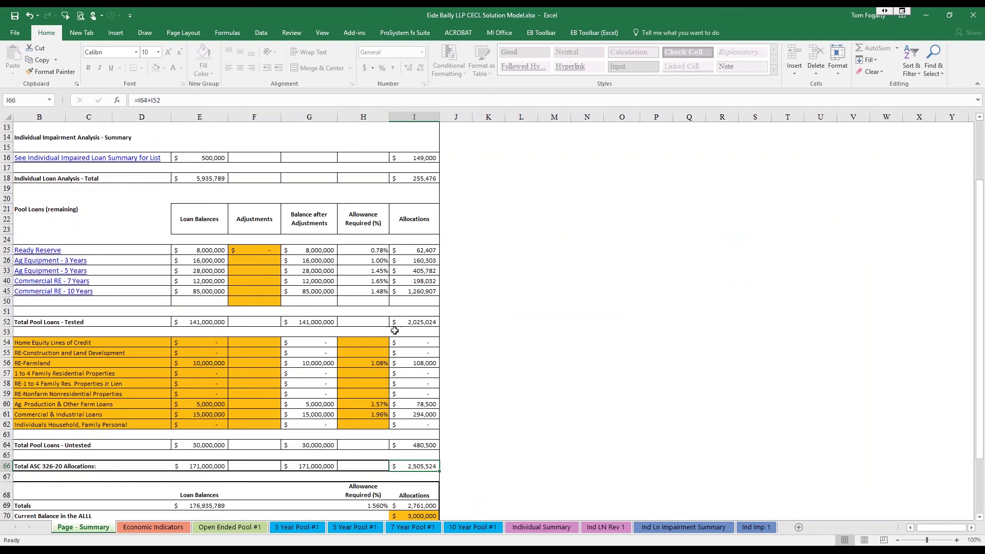
pyautogui.click(378, 261)
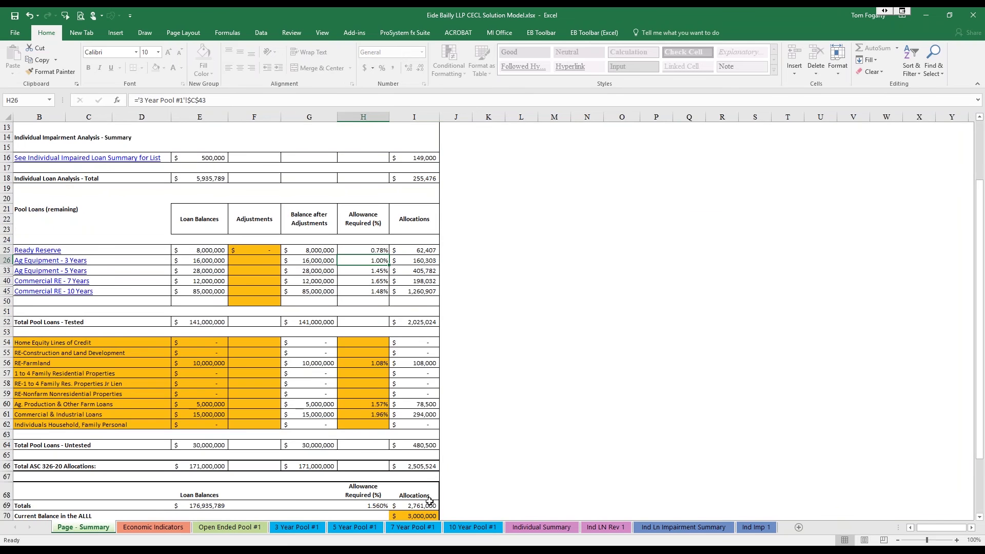
# Unhide the 3 Year Pool #2 sheet.
pyautogui.click(294, 529)
pyautogui.rightClick(295, 529)
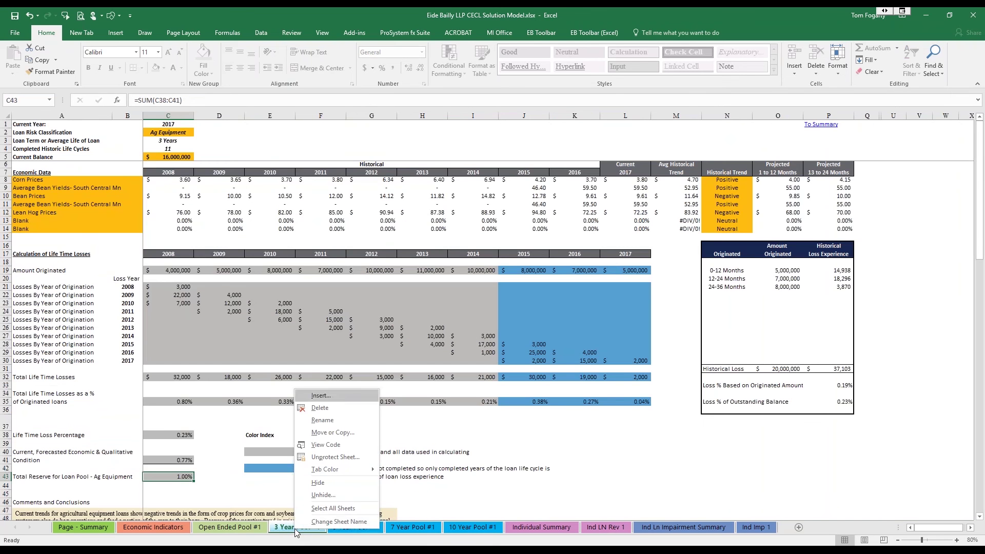
pyautogui.click(342, 495)
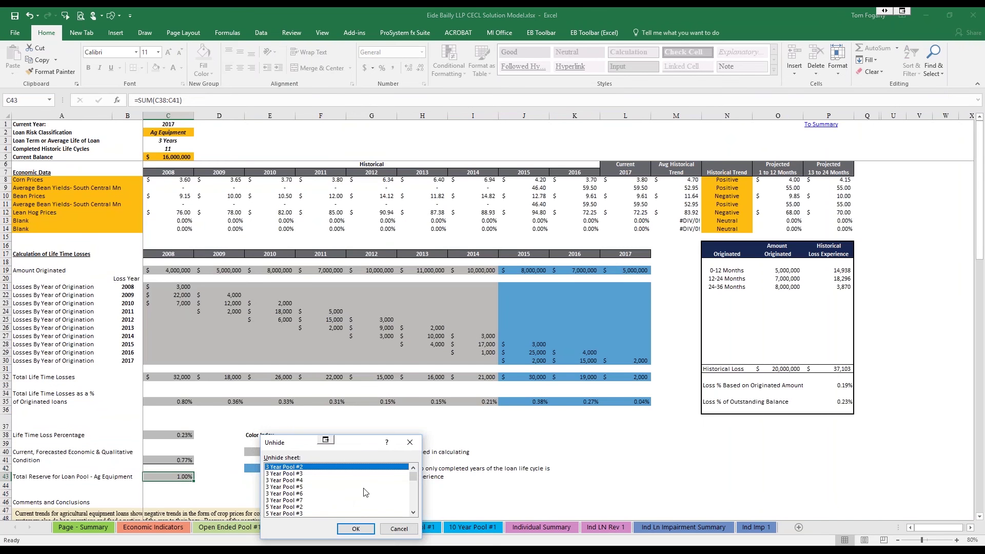
pyautogui.click(362, 529)
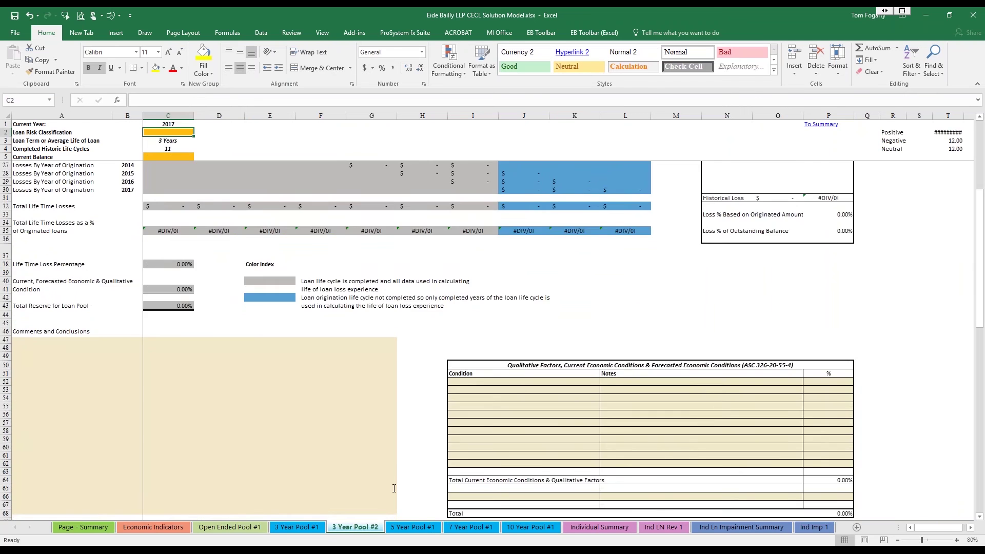
pyautogui.scroll(4, 189, 507)
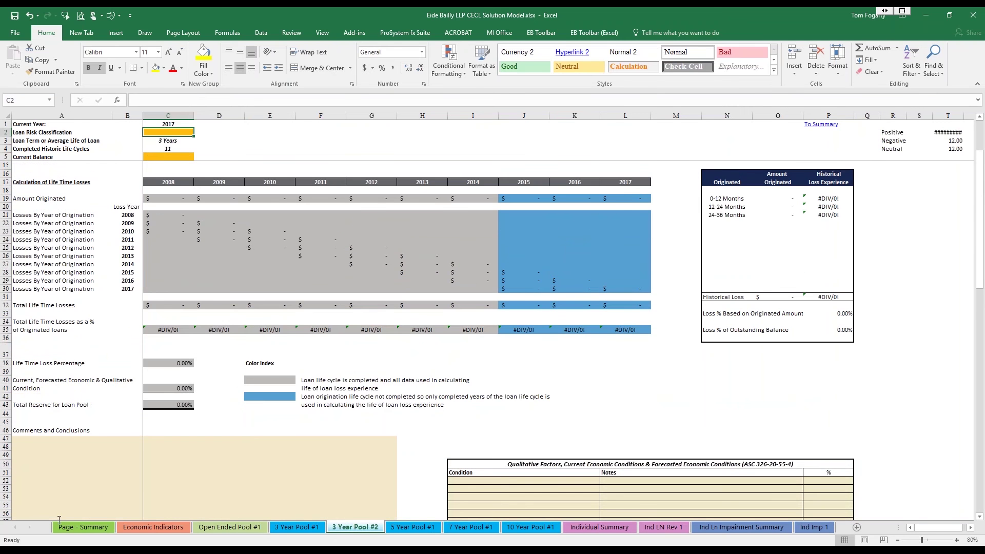
# Unhide the pool rows between rows 26 and 33 on the summary page.
pyautogui.click(70, 527)
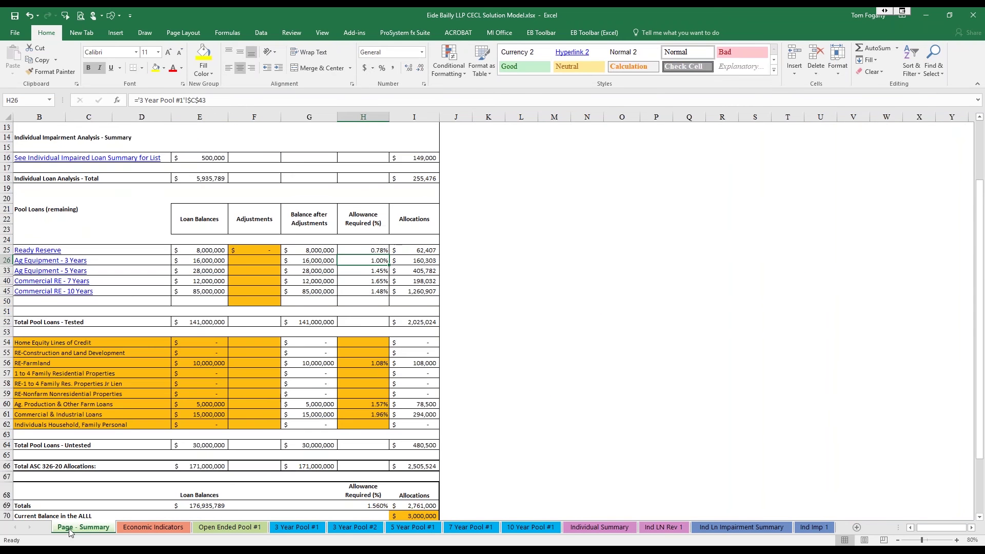
pyautogui.moveTo(7, 260); pyautogui.dragTo(7, 270)
pyautogui.rightClick(7, 268)
pyautogui.click(50, 421)
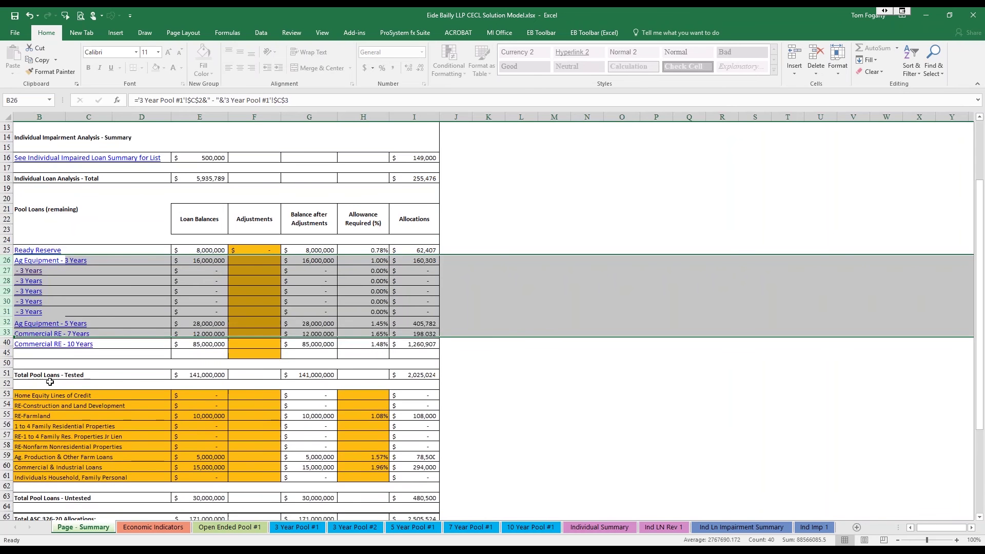
# Hide rows 28 to 32 on the summary page, leaving only the row for the second 3-year pool.
pyautogui.moveTo(7, 281); pyautogui.dragTo(7, 322)
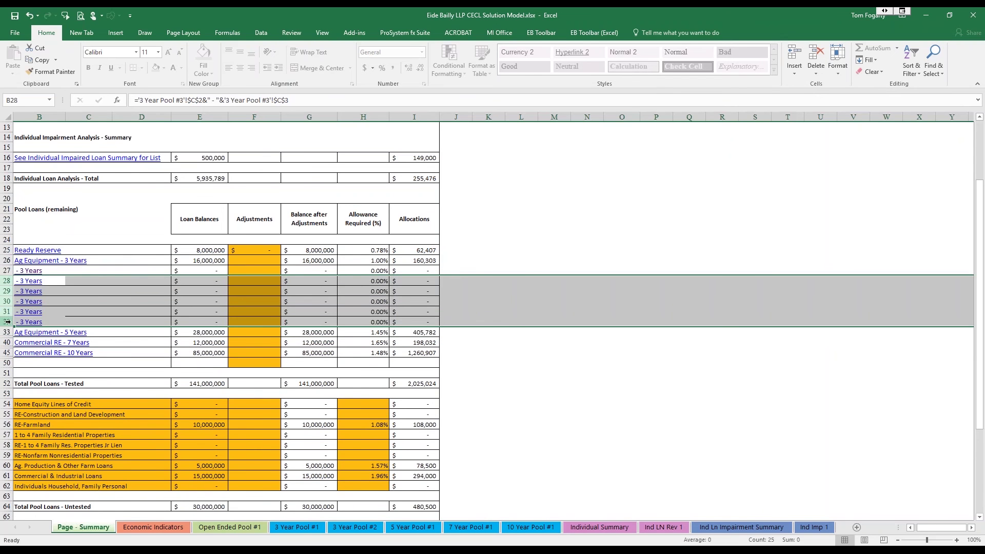
pyautogui.rightClick(7, 322)
pyautogui.click(50, 455)
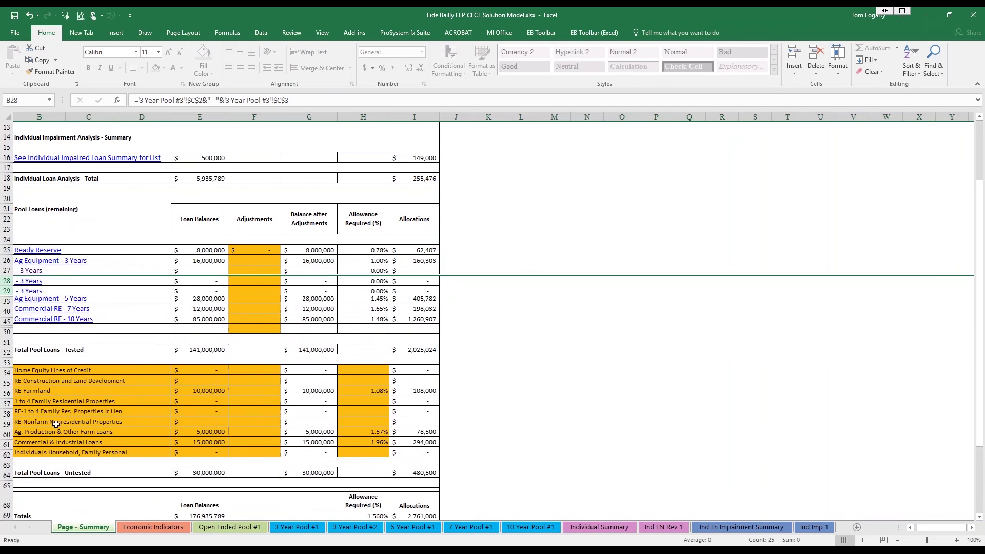
# Follow the second 3-year pool's link from the summary page and set its loan risk classification to "Ag Equipment Fixed".
pyautogui.click(46, 269)
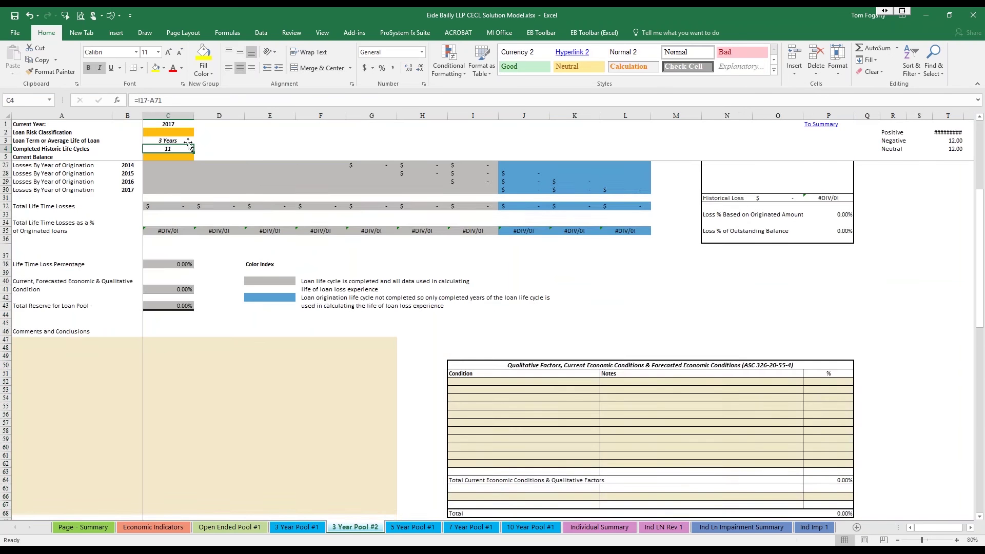
pyautogui.scroll(1, 188, 144)
pyautogui.click(188, 133)
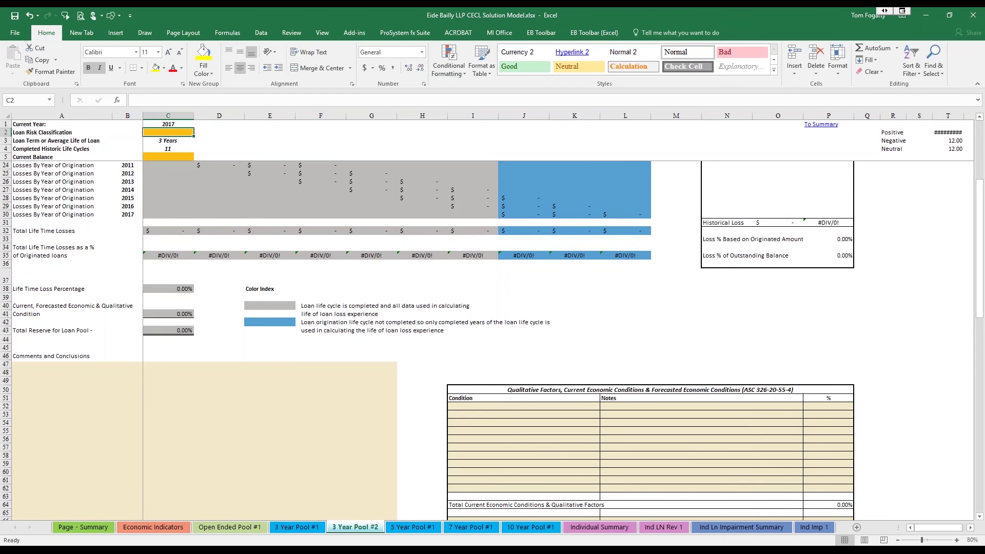
pyautogui.write('Ag')
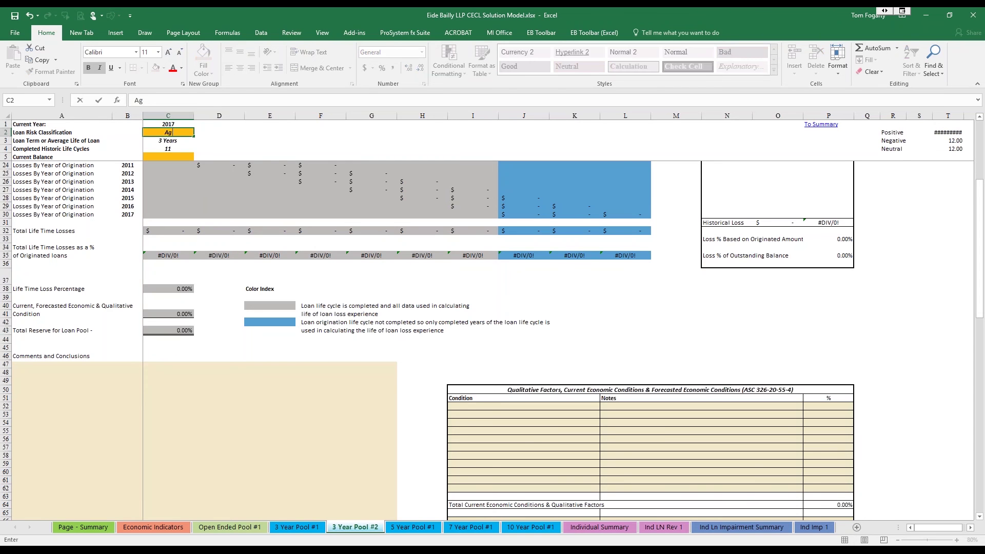
pyautogui.write(' Equipment Fixed')
pyautogui.press('Return')
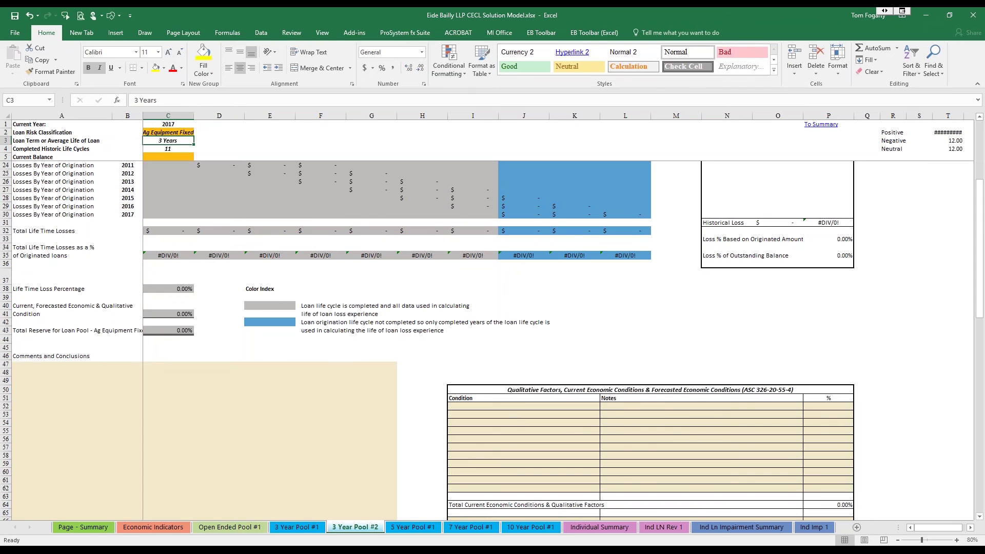
pyautogui.click(187, 132)
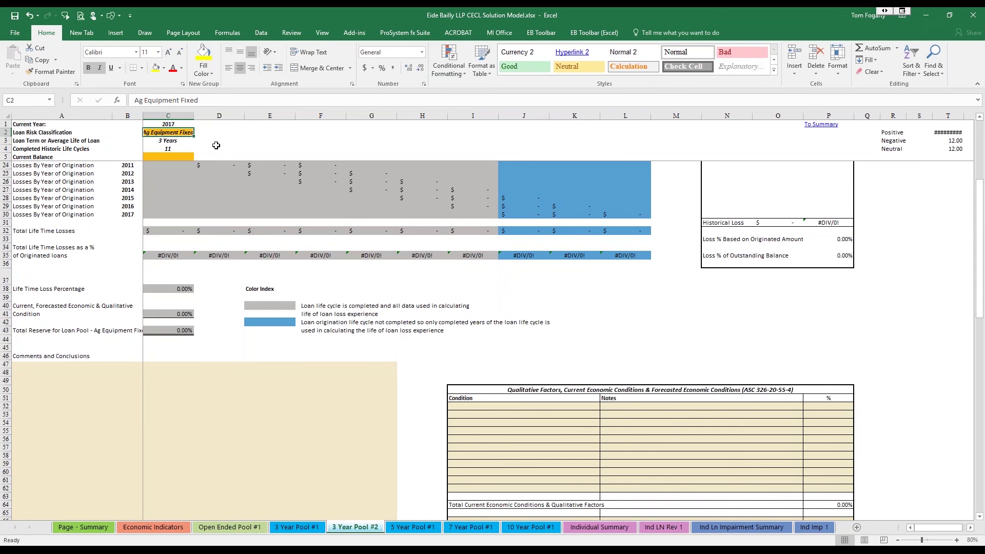
pyautogui.scroll(3, 216, 146)
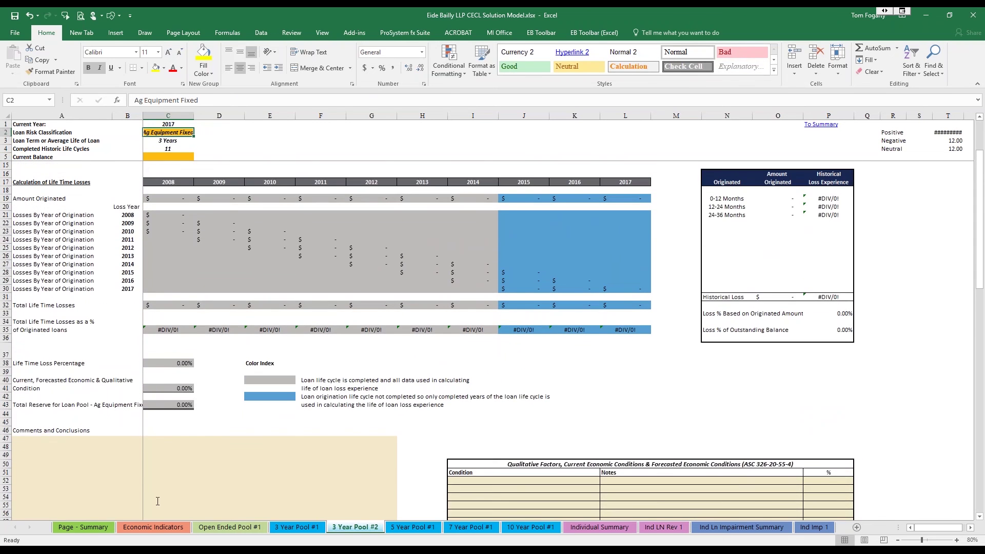
# Check the second 3-year pool's label on the summary page, follow its link to the pool sheet, and return to the summary.
pyautogui.click(83, 528)
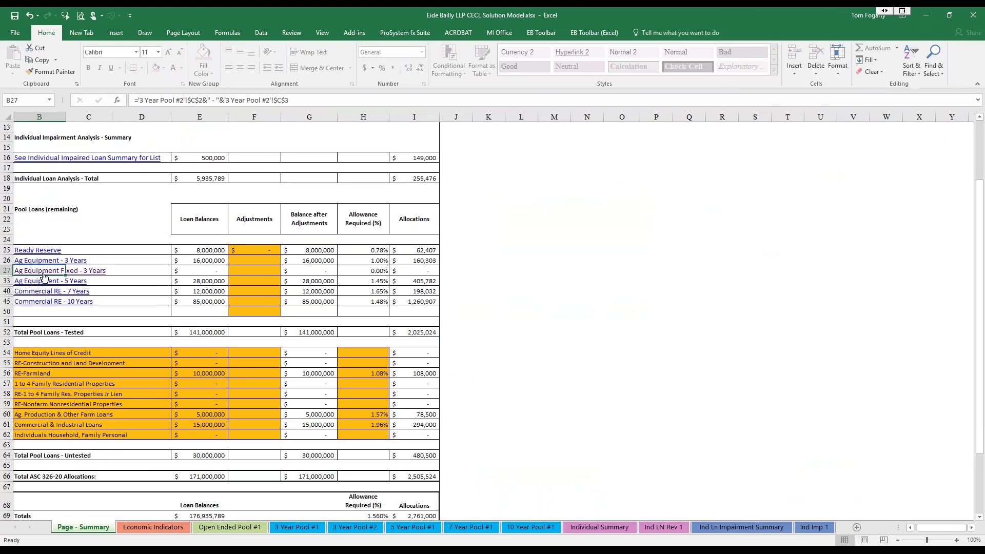
pyautogui.moveTo(147, 270); pyautogui.dragTo(45, 270)
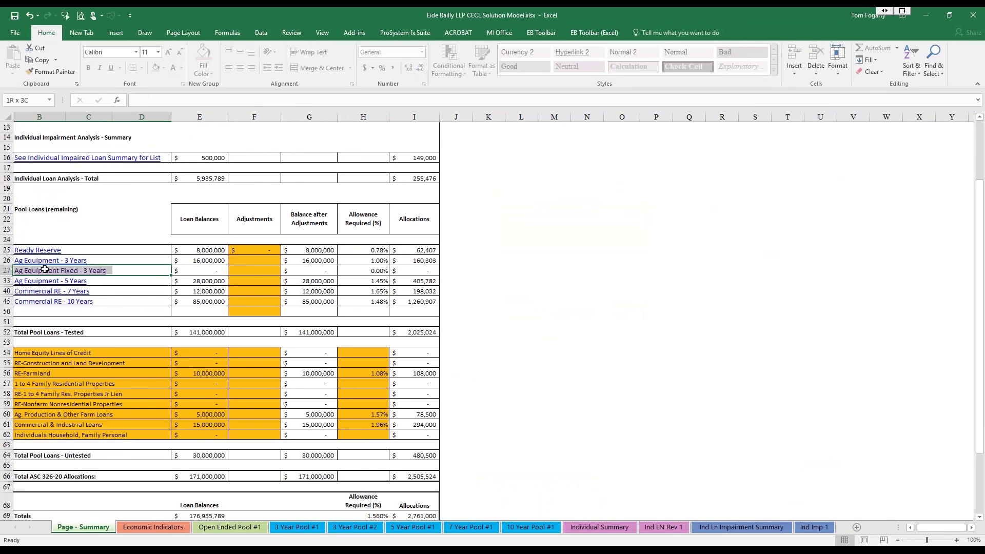
pyautogui.click(36, 271)
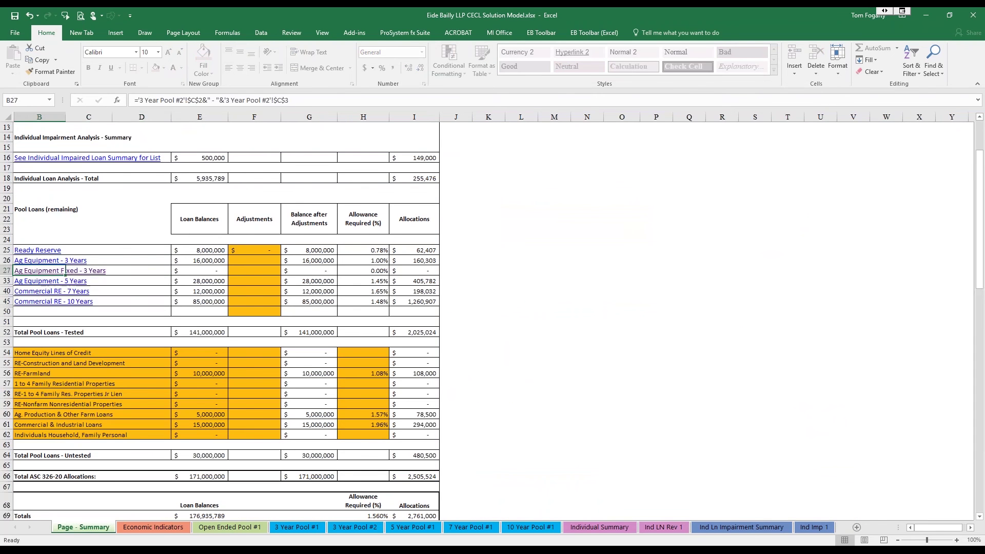
pyautogui.click(179, 132)
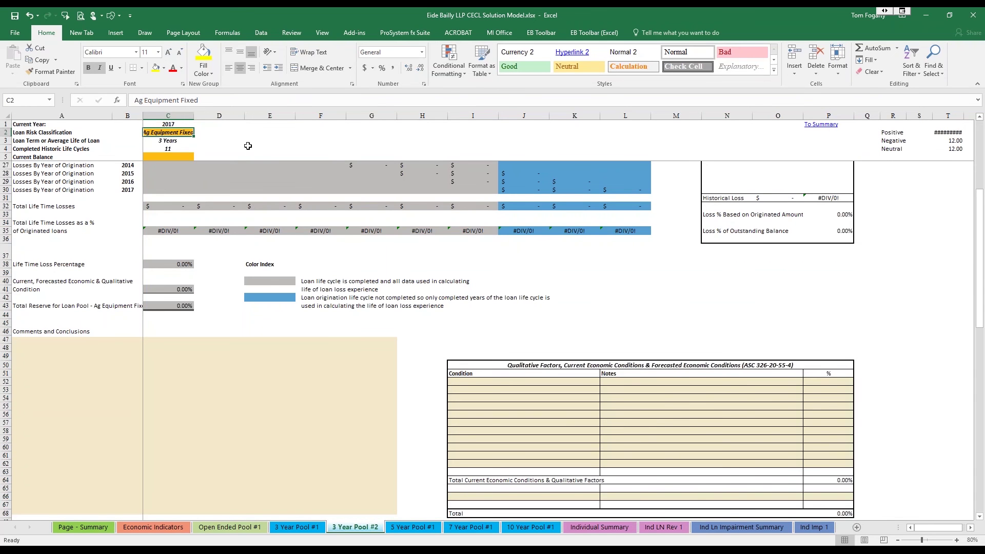
pyautogui.click(83, 527)
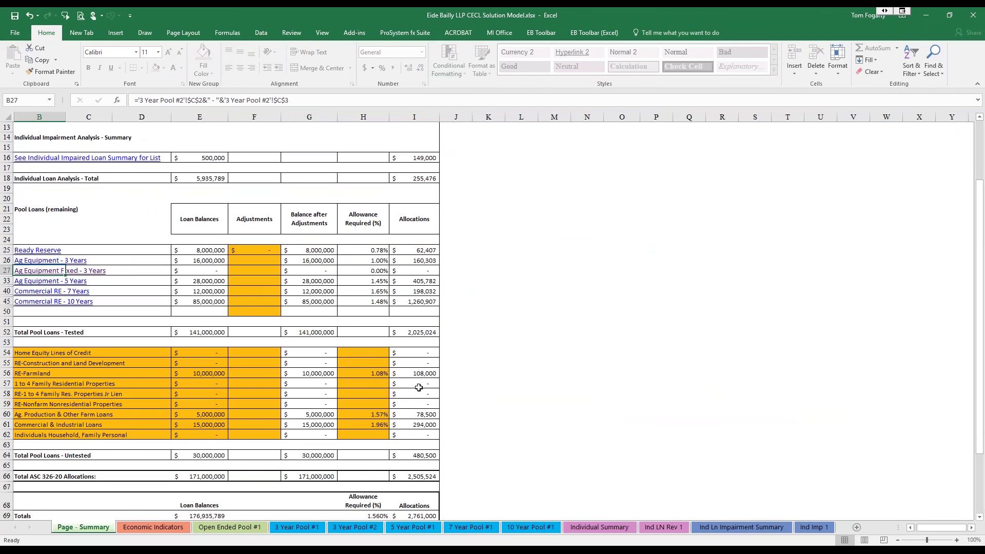
# Review the untested pool loans and the allowance totals on the summary page.
pyautogui.scroll(-1, 485, 395)
pyautogui.click(86, 423)
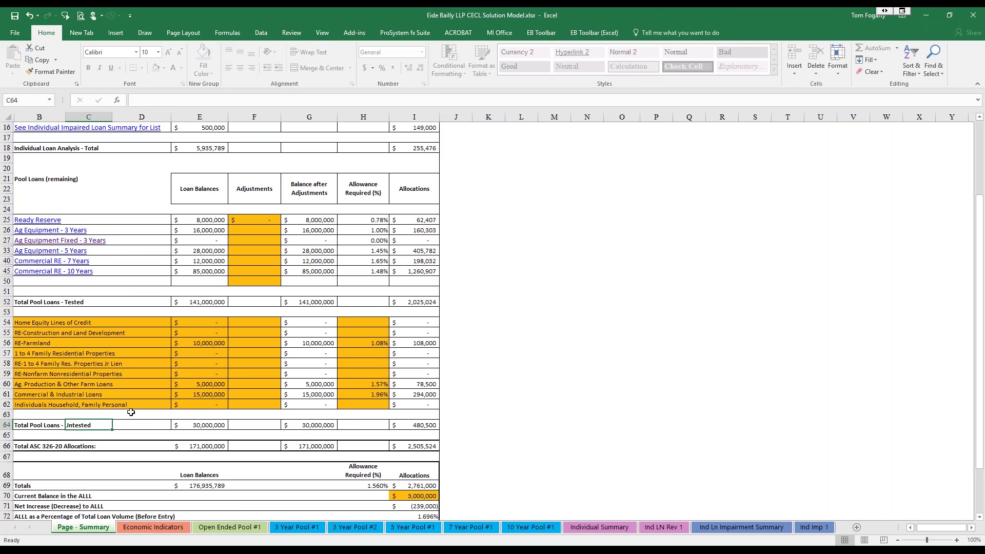
pyautogui.scroll(-1, 131, 412)
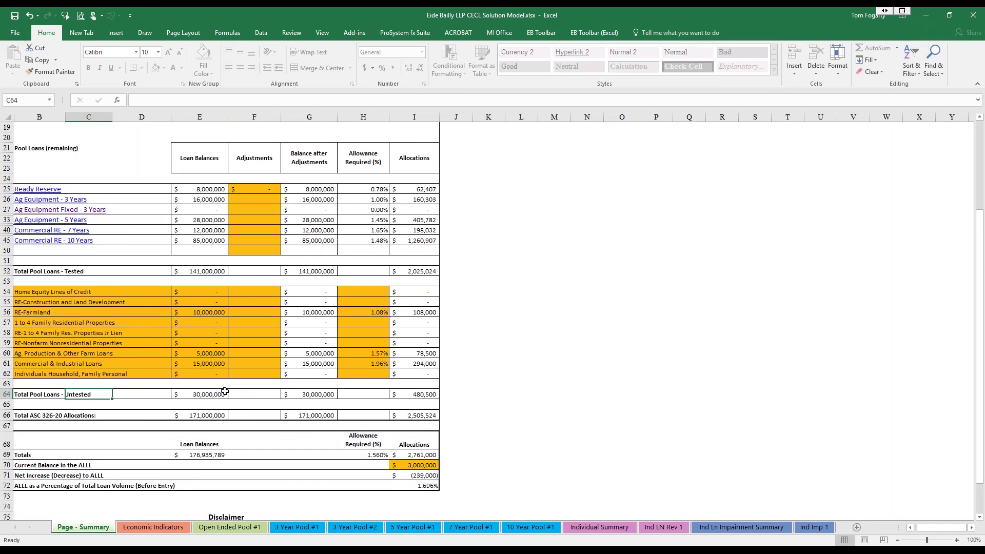
pyautogui.scroll(6, 224, 391)
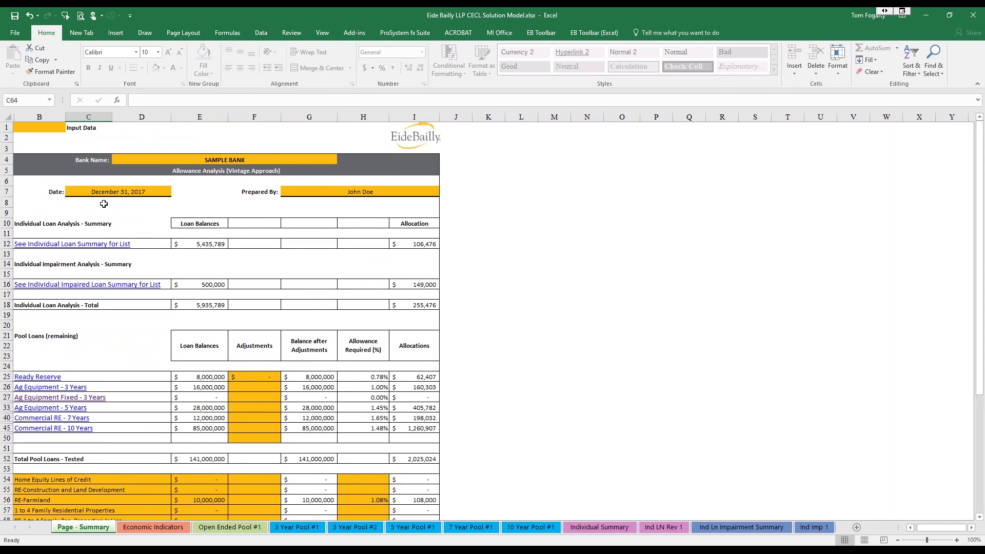
# Examine the summary page's date and trace the year headings and current year on the 3 Year Pool #1 sheet.
pyautogui.click(134, 191)
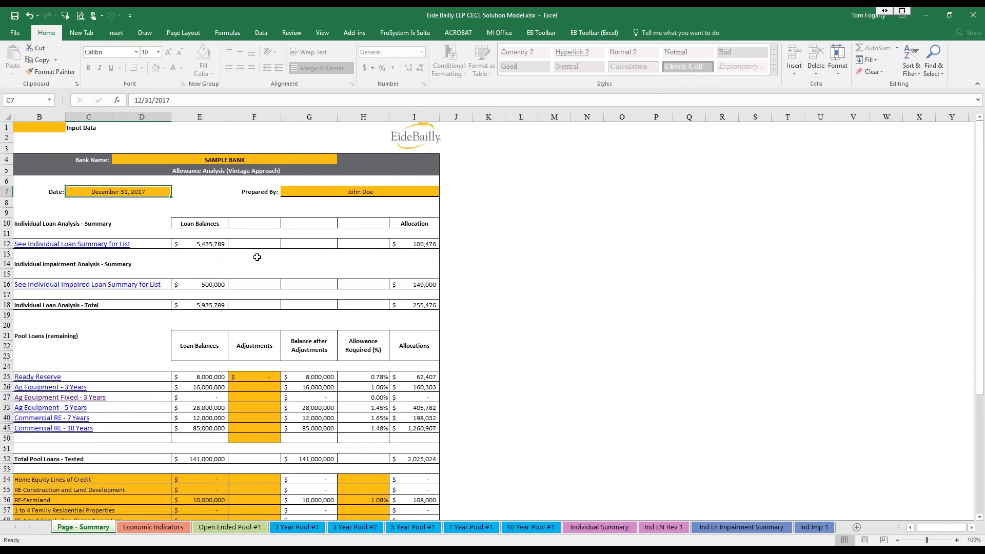
pyautogui.click(297, 527)
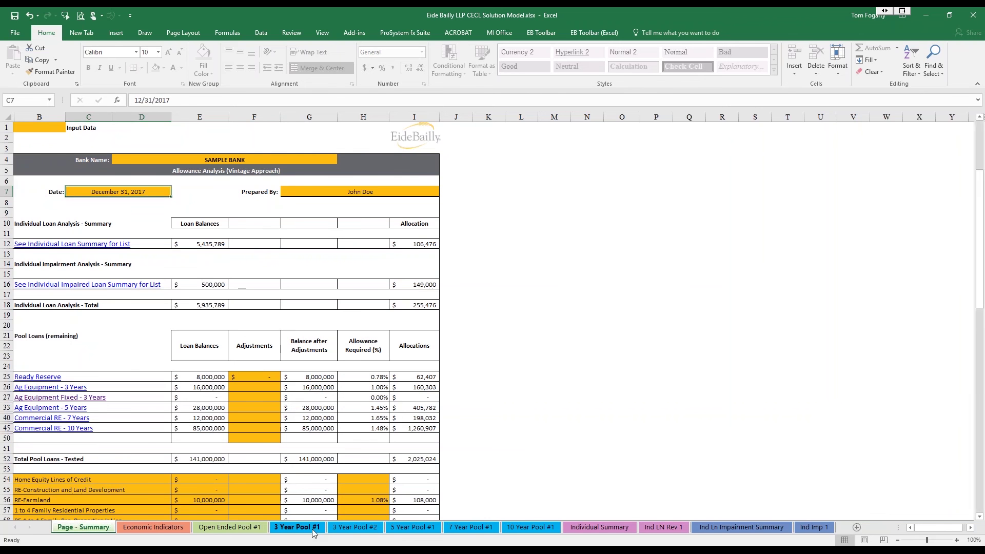
pyautogui.moveTo(622, 173); pyautogui.dragTo(622, 157)
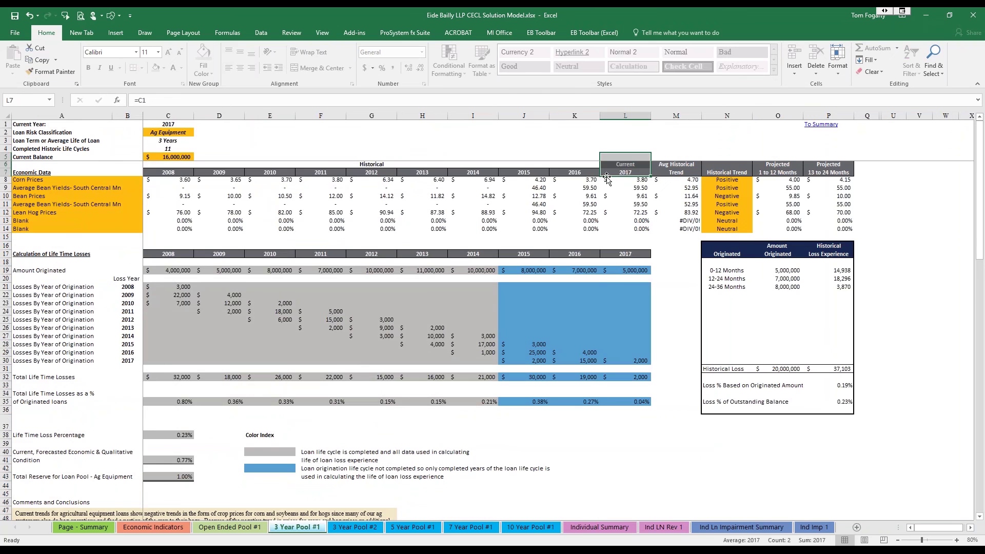
pyautogui.moveTo(571, 175); pyautogui.dragTo(169, 165)
pyautogui.click(624, 254)
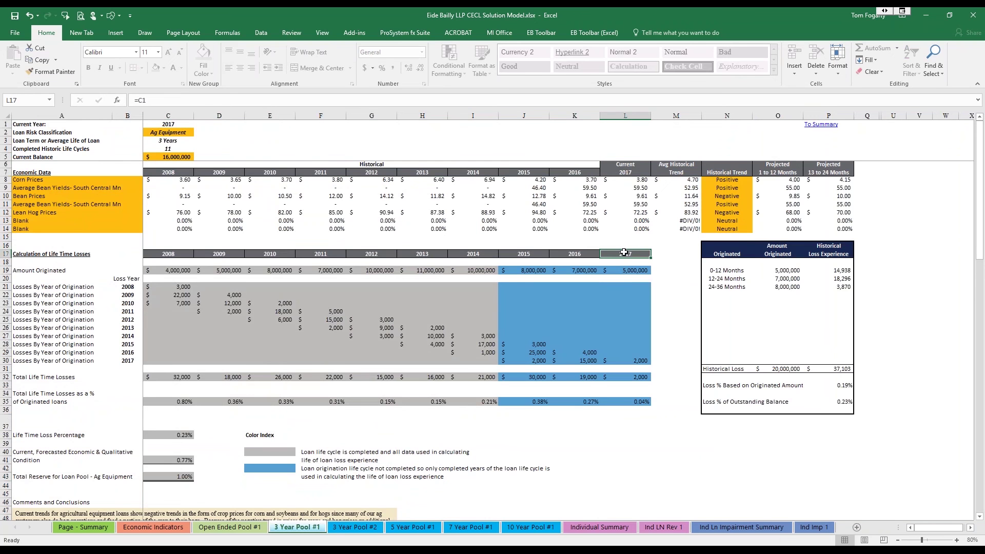
pyautogui.click(177, 125)
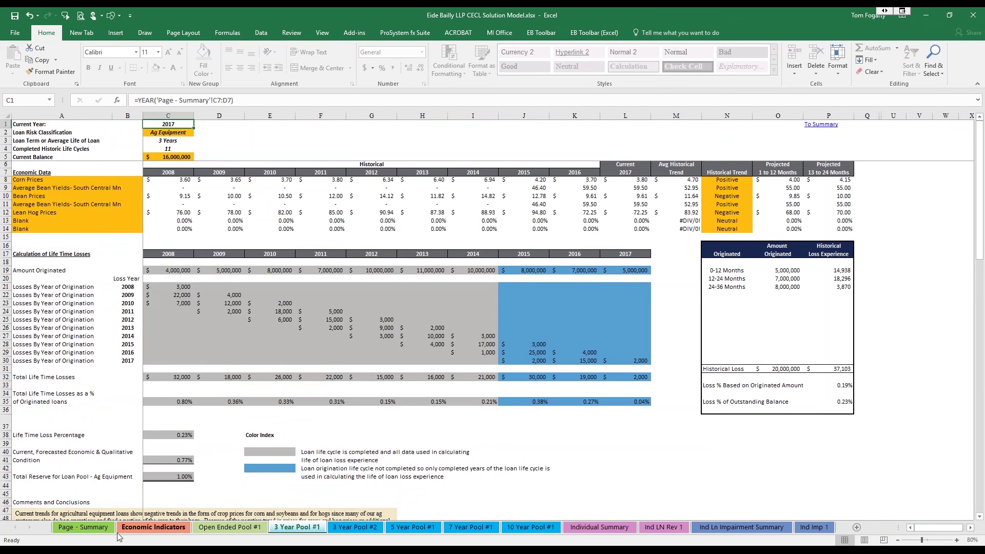
# Set the analysis date on the summary page to 3/31/18.
pyautogui.click(95, 528)
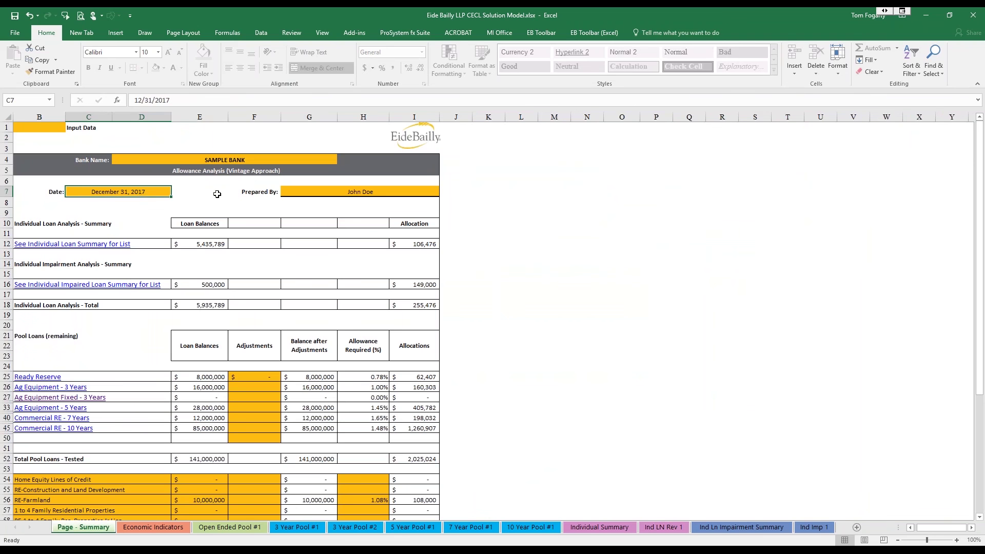
pyautogui.write('3/31/18')
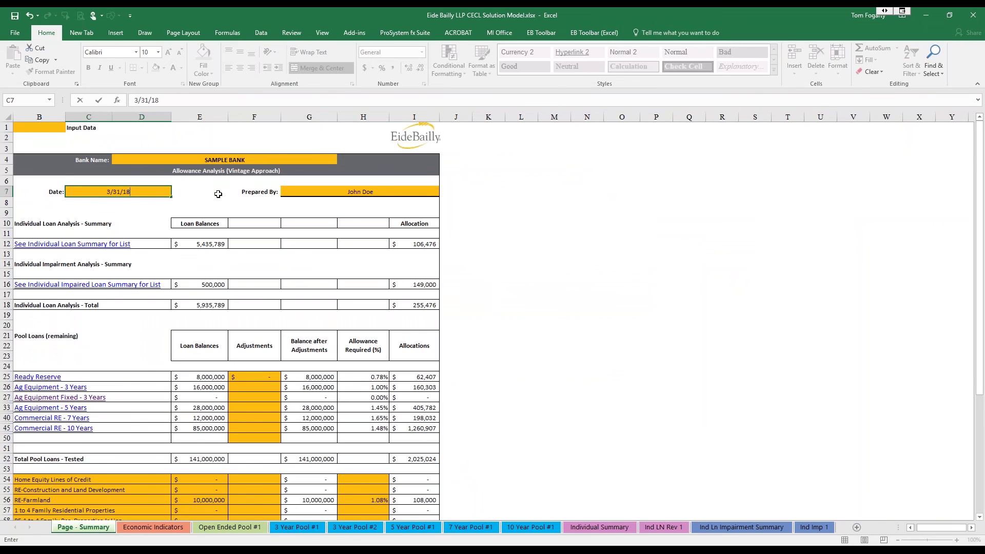
pyautogui.press('Return')
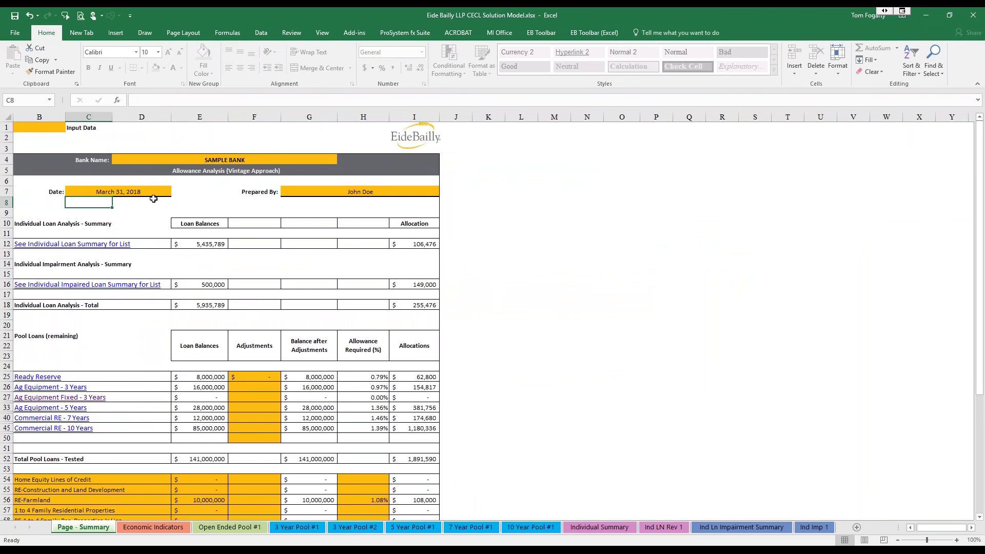
# Check how the date change carries into the year headings and current year on the 3 Year Pool #1 sheet.
pyautogui.click(299, 527)
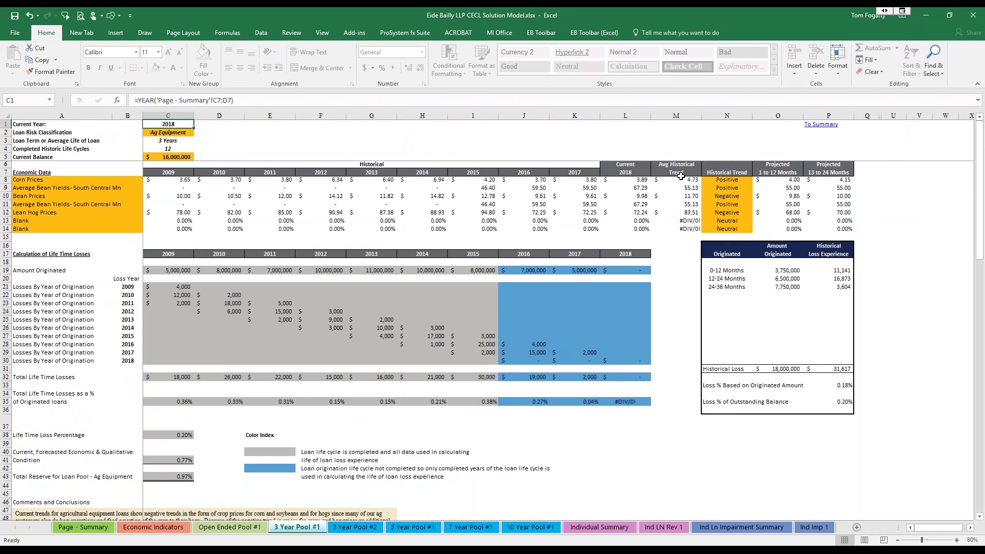
pyautogui.click(638, 173)
pyautogui.click(579, 174)
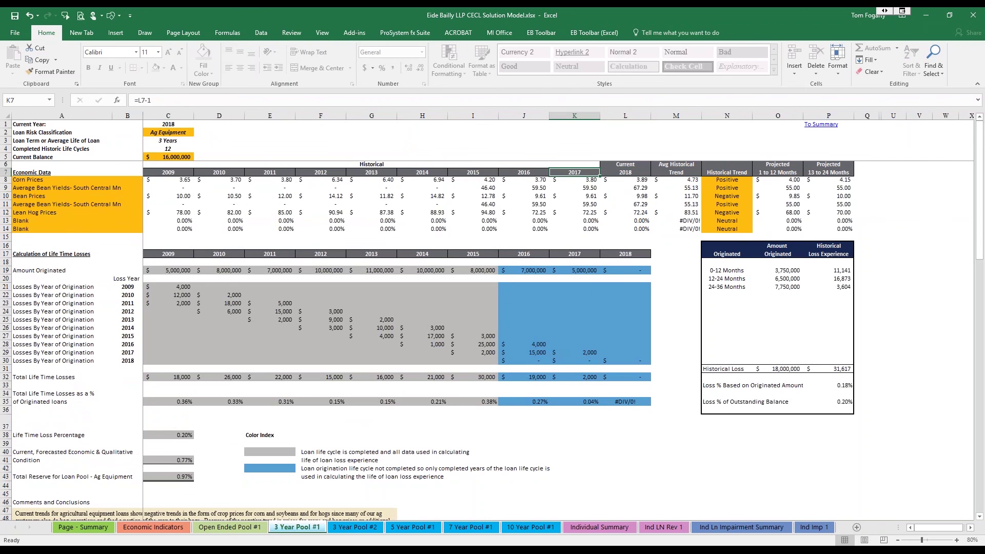
pyautogui.click(180, 126)
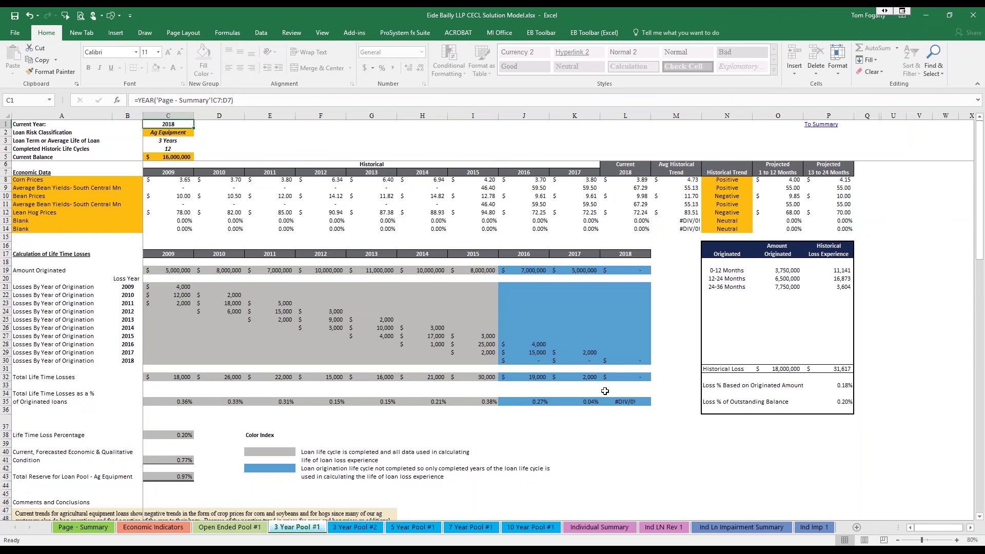
# Look through the Ind Ln Impairment Summary, Ind Imp 1, Individual Summary and Ind LN Rev 1 sheets.
pyautogui.click(723, 527)
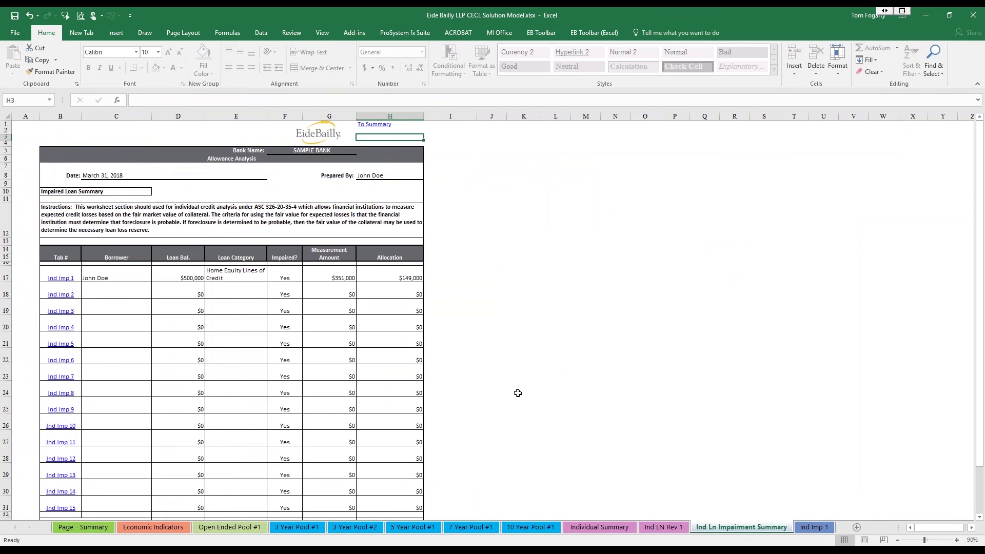
pyautogui.click(815, 527)
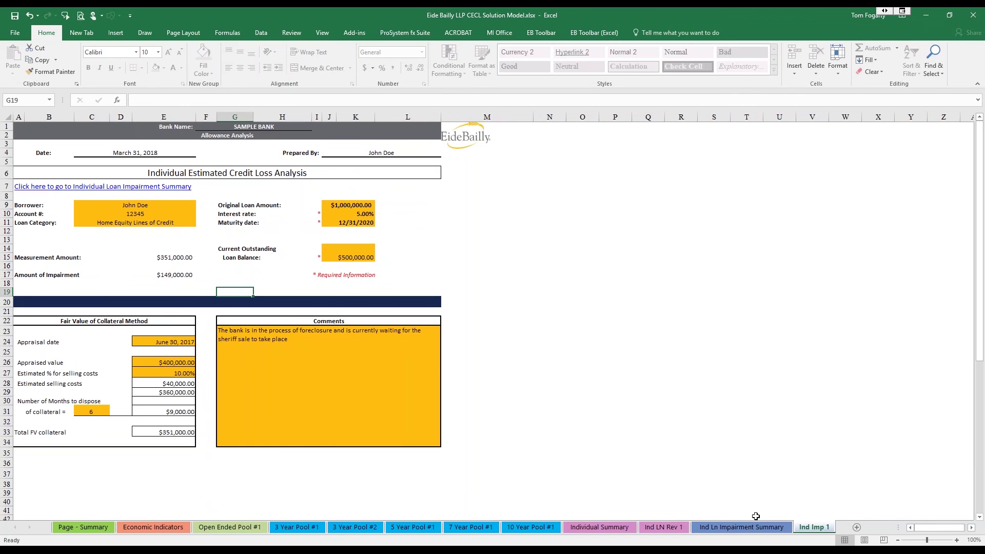
pyautogui.click(622, 531)
pyautogui.click(662, 528)
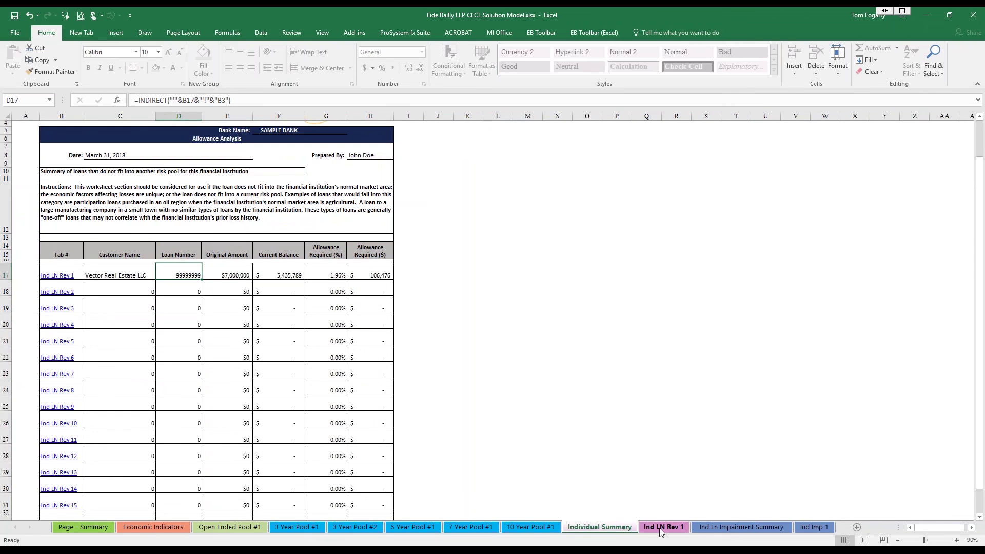
pyautogui.click(620, 531)
# Review the Open Ended Pool #1 sheet from economic data to qualitative factors, and switch to the slide presentation.
pyautogui.click(227, 528)
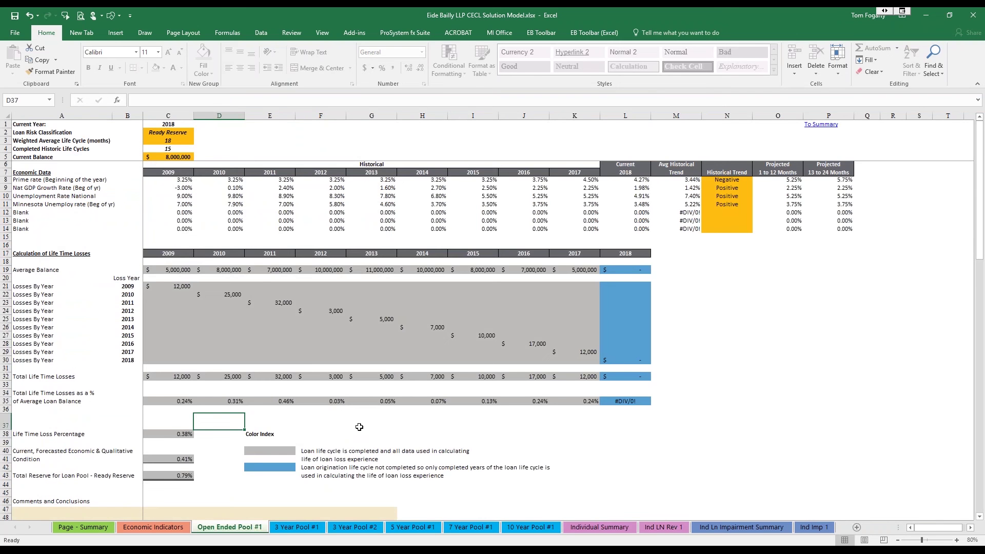
pyautogui.scroll(-5, 360, 427)
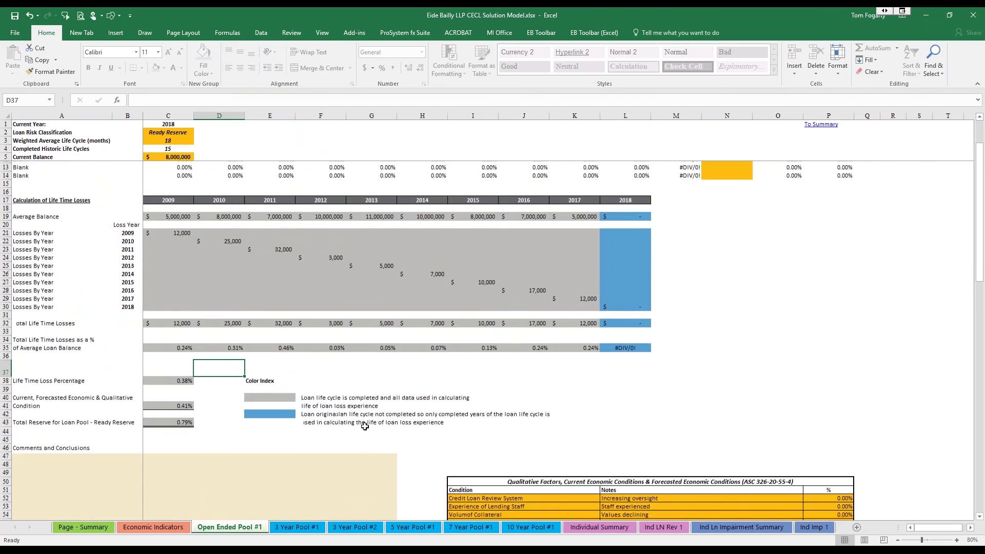
pyautogui.scroll(5, 365, 425)
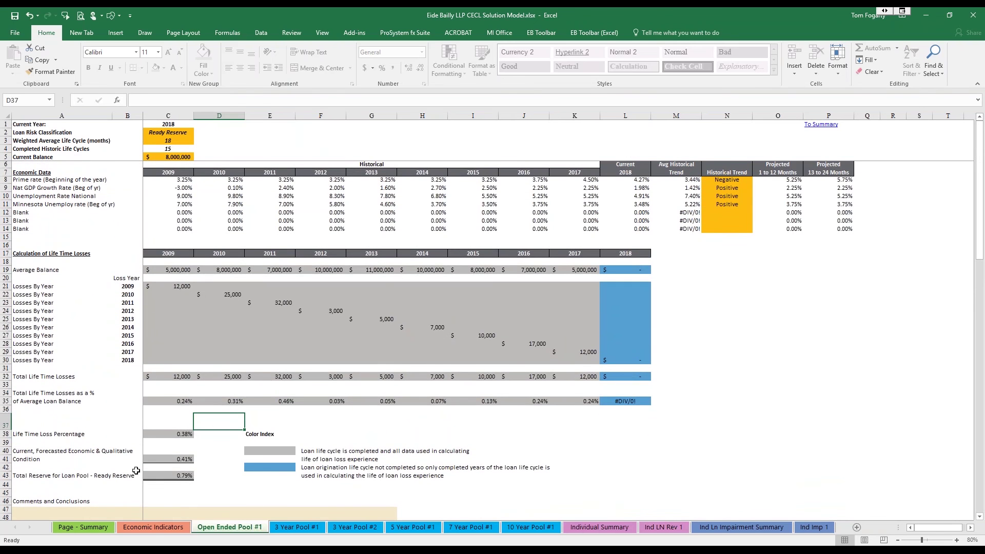
pyautogui.hotkey('alt', 'Tab')
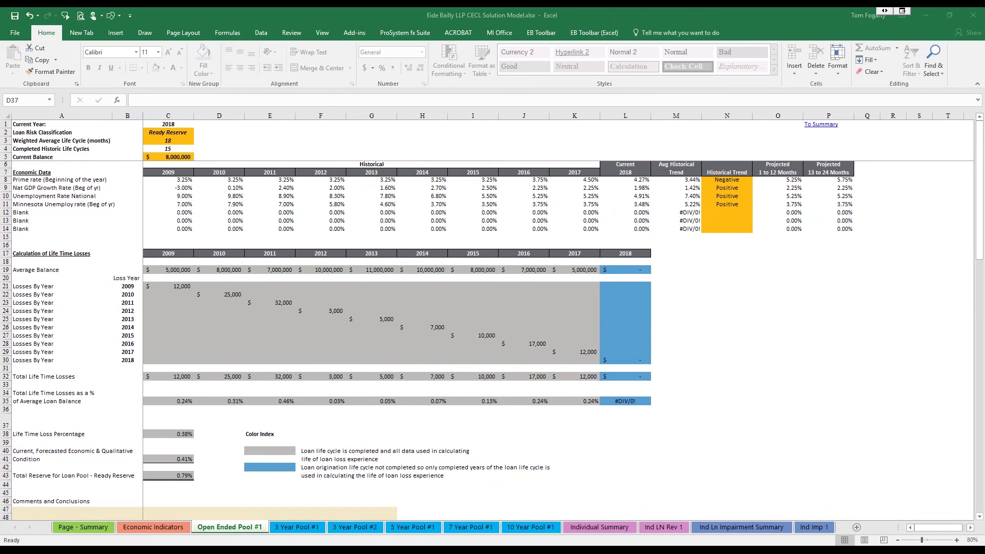
pyautogui.hotkey('alt', 'Tab')
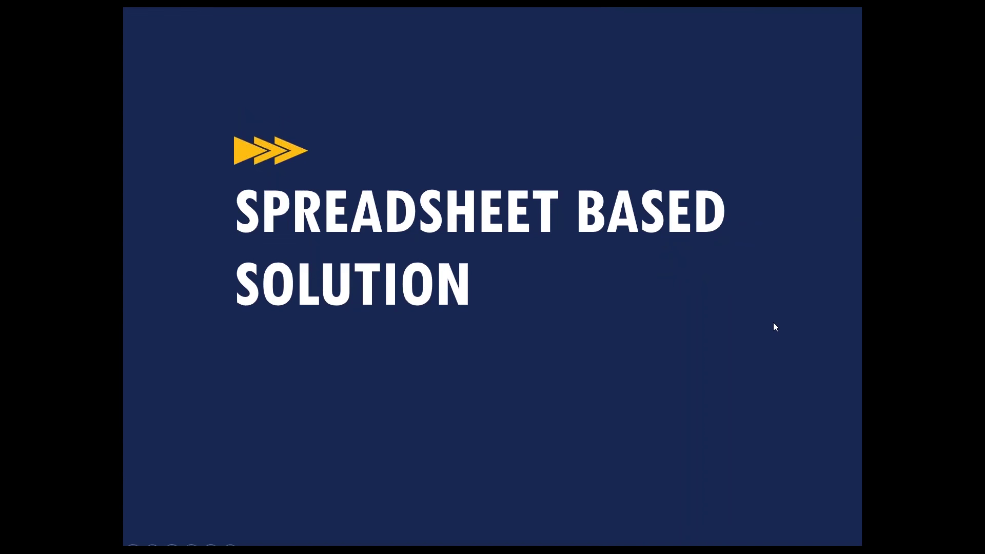